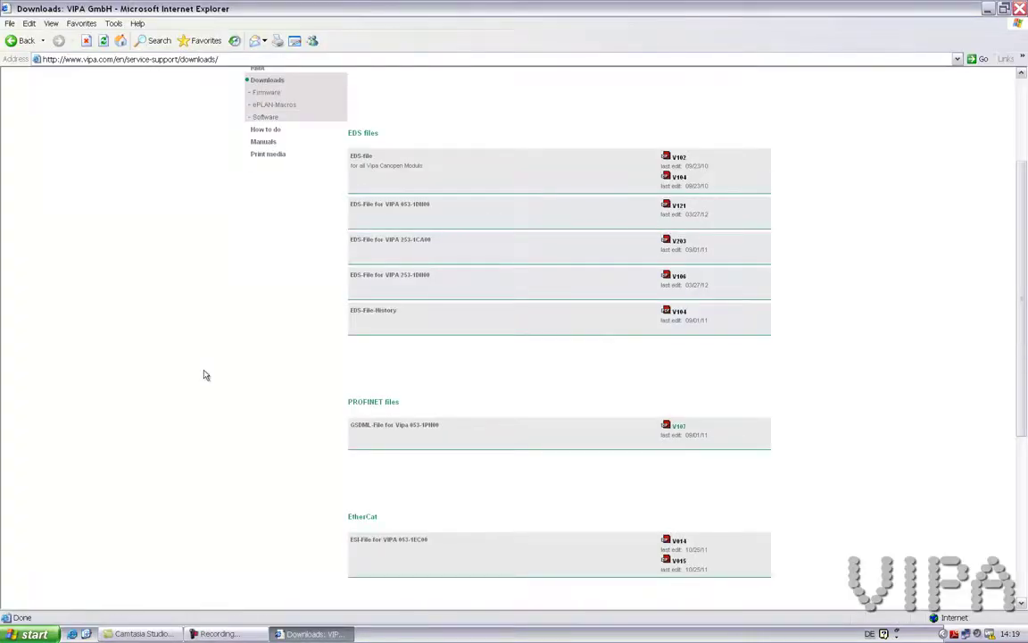
Step: Open the list of 300S control system manuals on the VIPA website
scroll(204, 375, "up", 3)
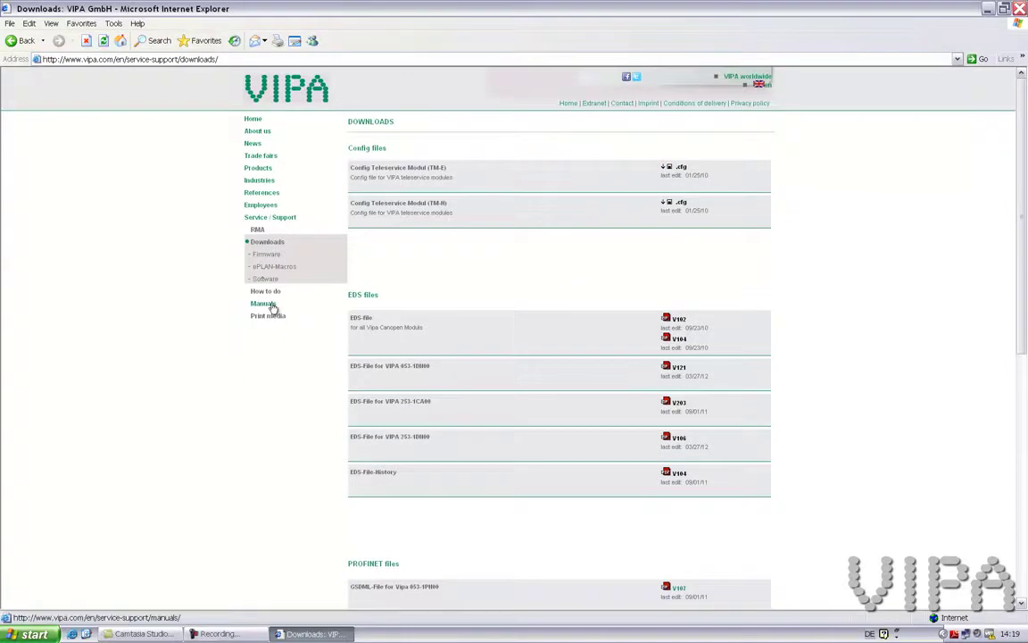
left_click(272, 305)
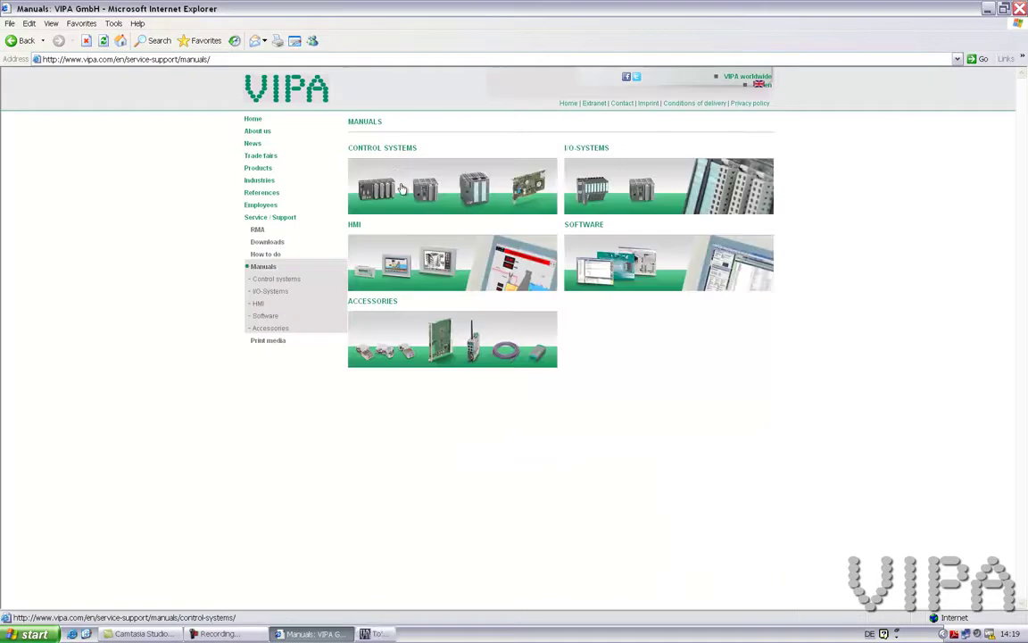
left_click(400, 186)
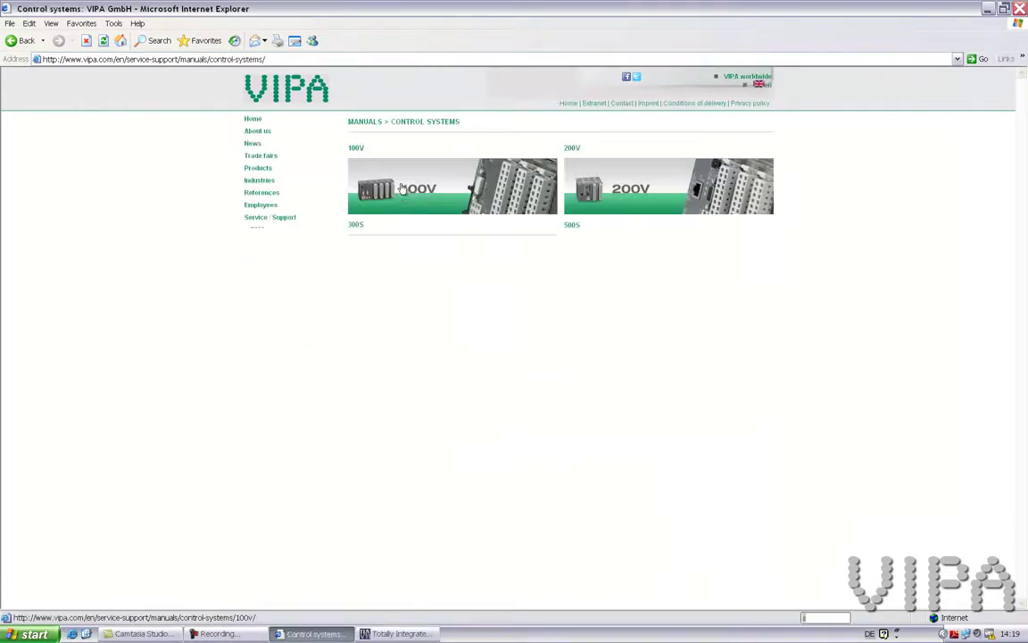
left_click(407, 258)
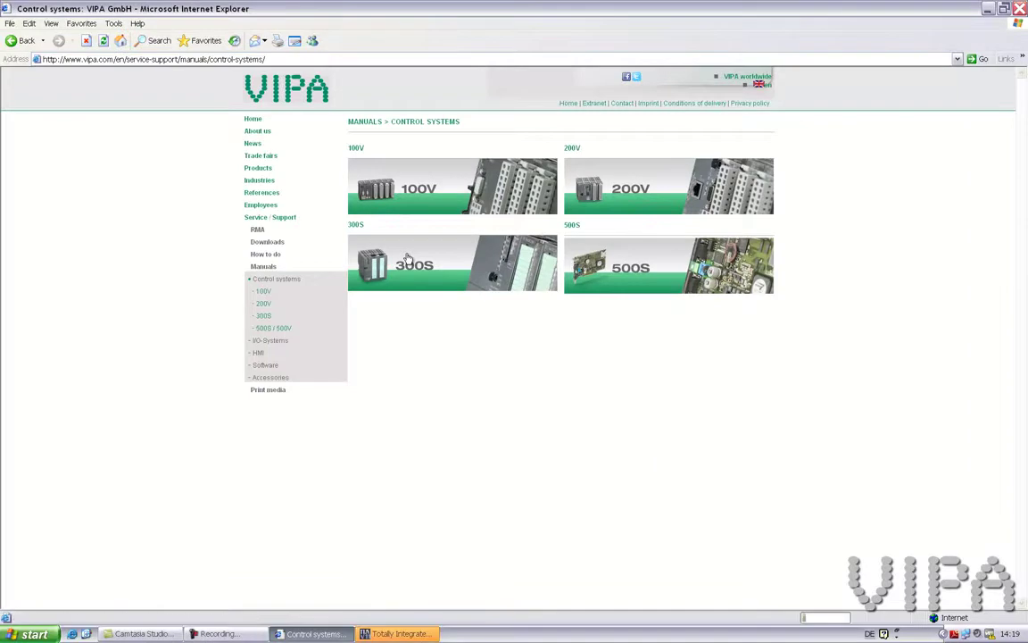
Step: Open the CPU 317-4PN12 manual at "Hardware configuration - CPU" and highlight the Siemens CPU specified for slot 2
scroll(451, 386, "down", 10)
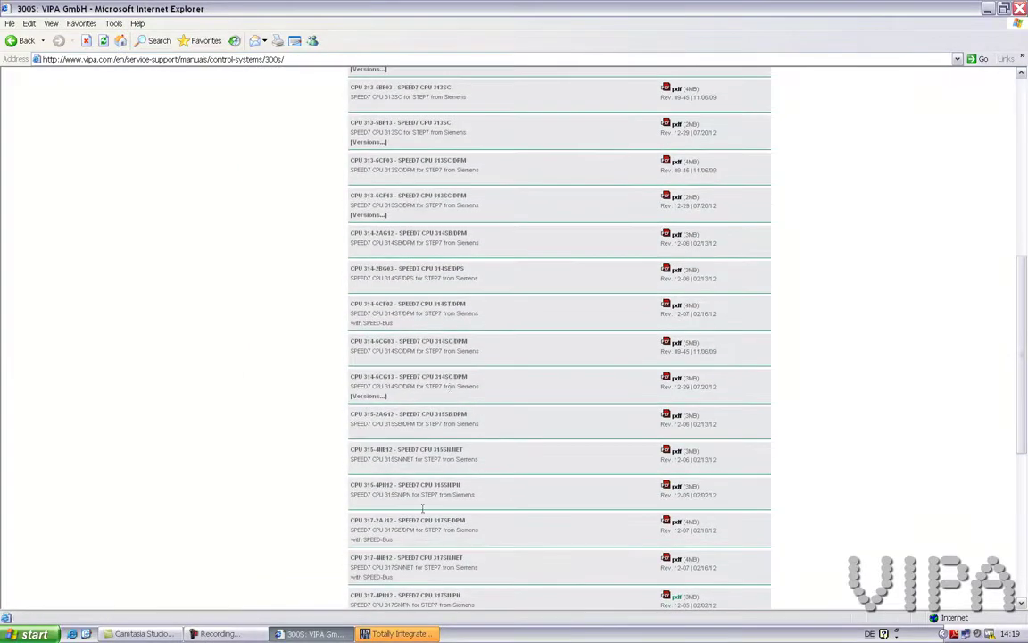
scroll(430, 533, "down", 3)
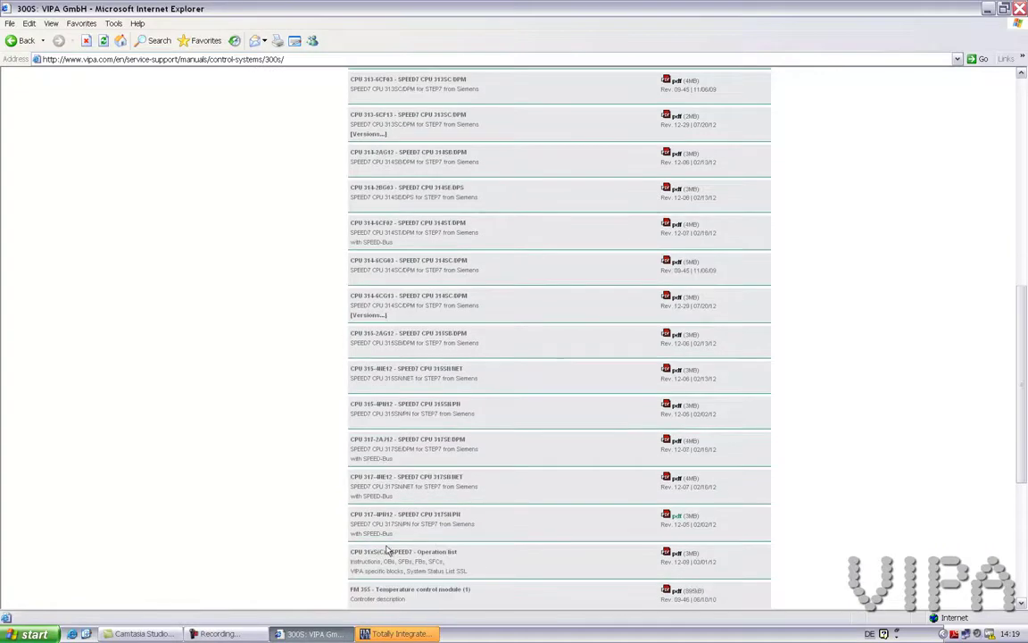
left_click(678, 520)
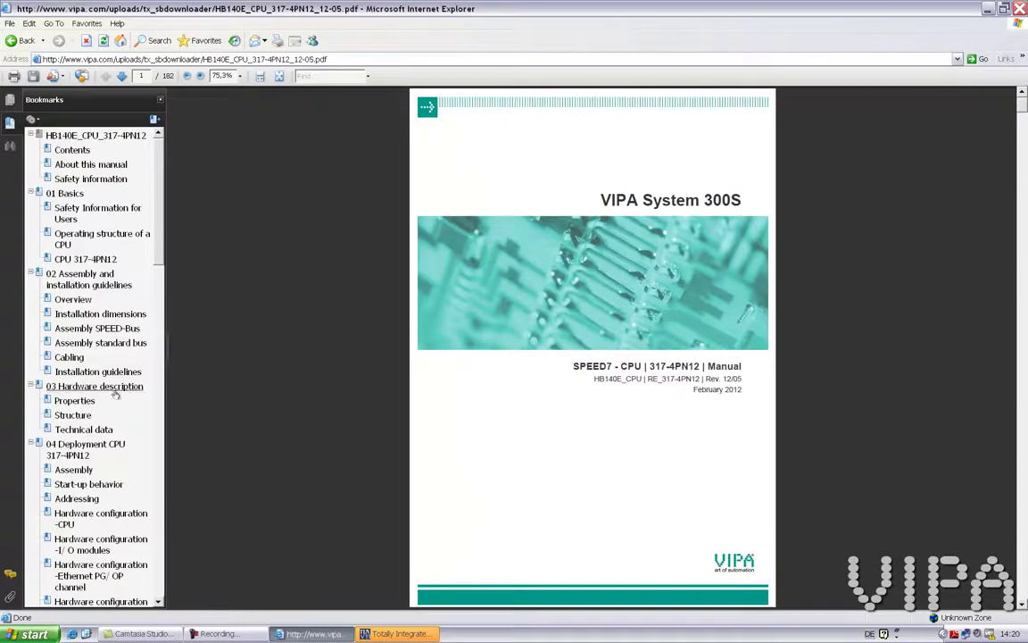
left_click(92, 515)
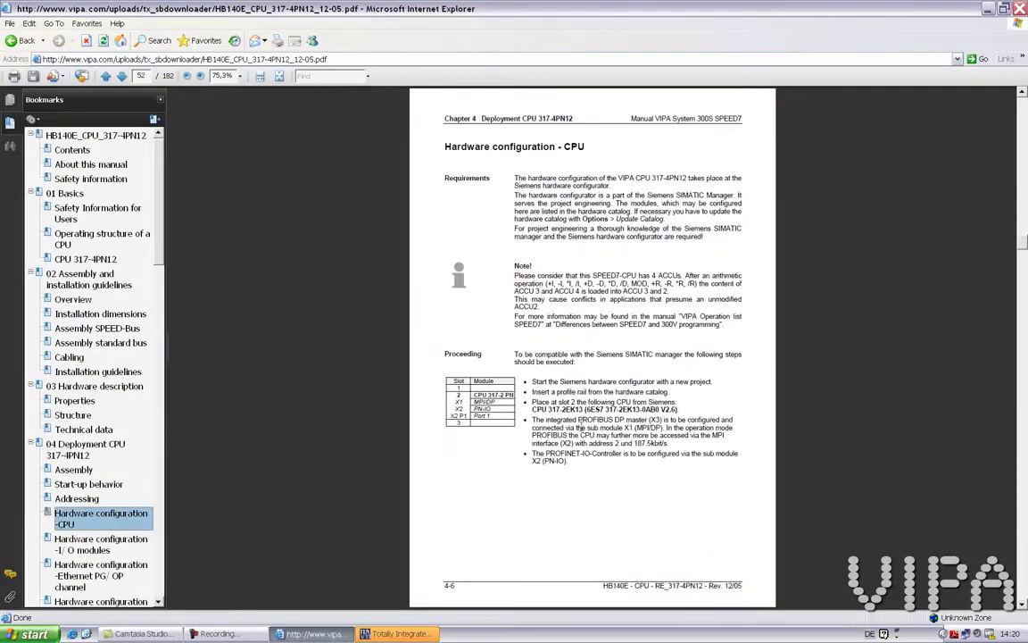
left_click_drag(533, 408, 678, 409)
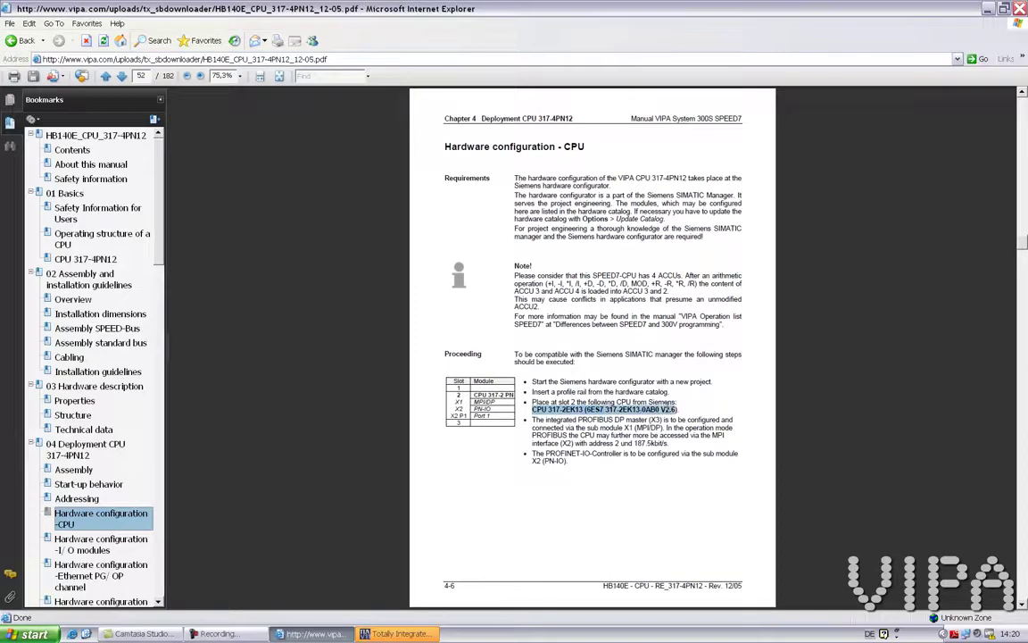
Step: Switch to TIA Portal and create a new project named VIPA_PROFINET
left_click(386, 633)
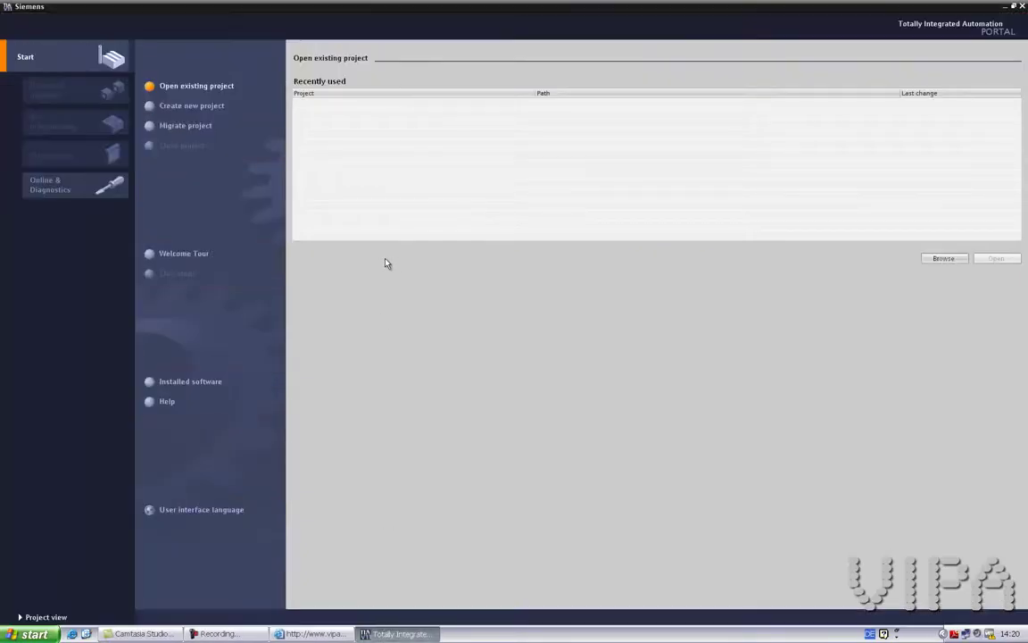
left_click(189, 106)
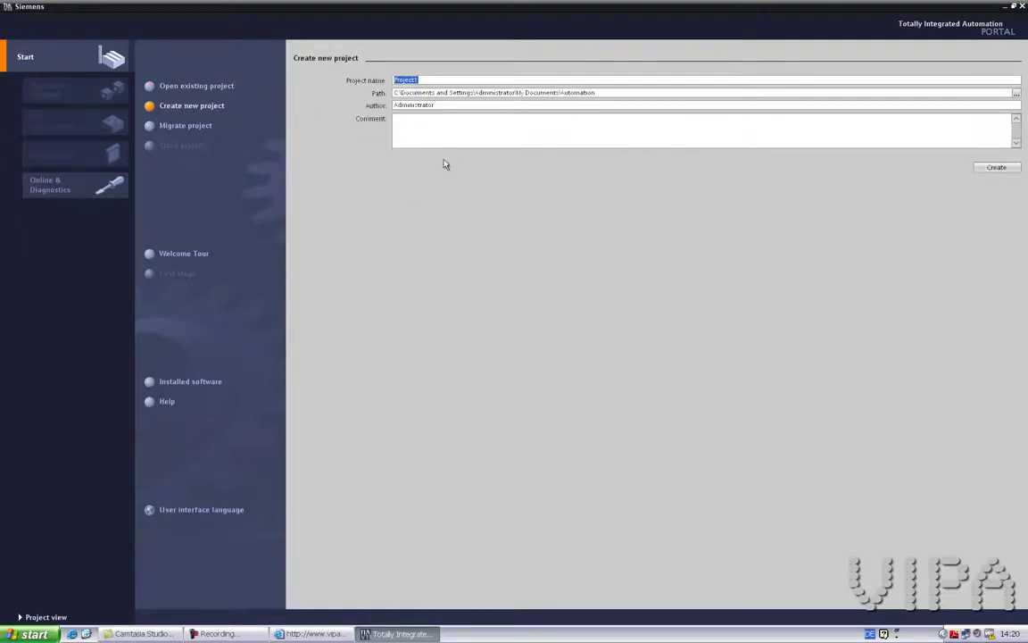
type("VIPA_PROFINET")
key("ctrl+a")
left_click(1000, 167)
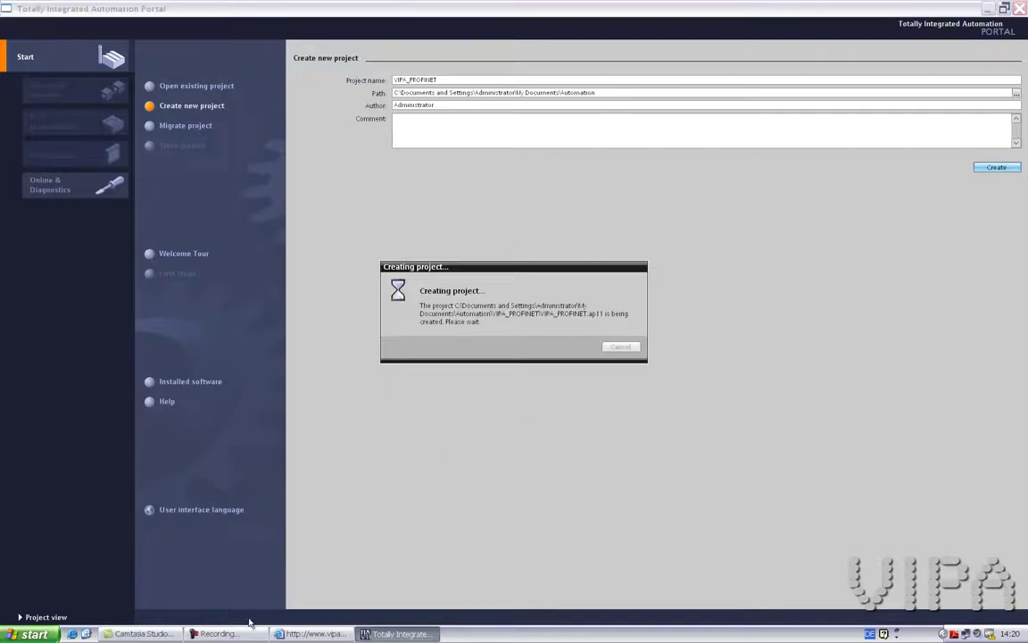
Step: Switch back to the browser, leave the manual and open the Service / Support downloads page
left_click(290, 633)
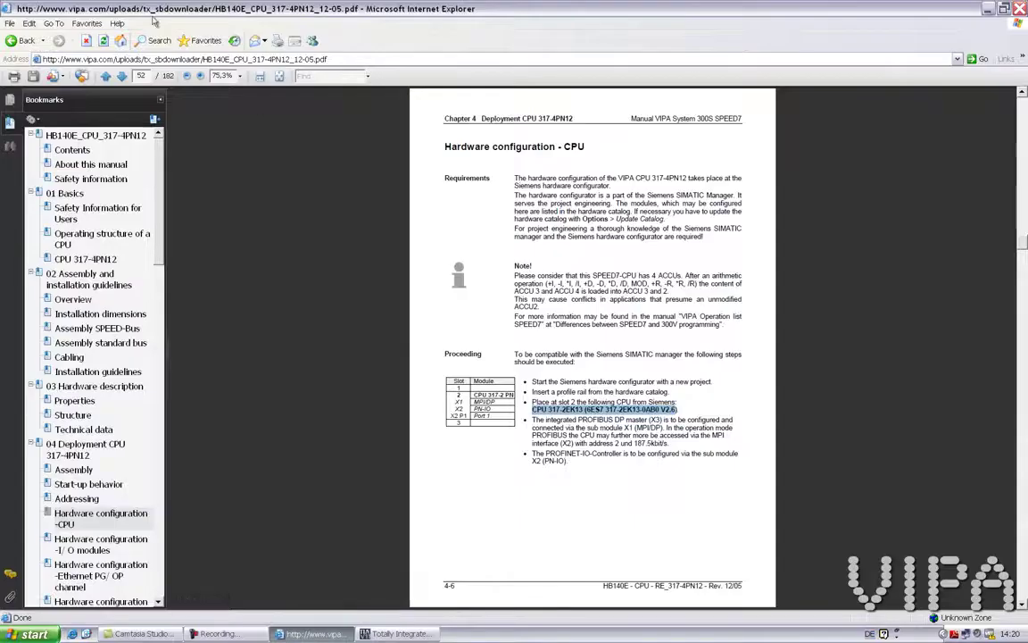
left_click(21, 40)
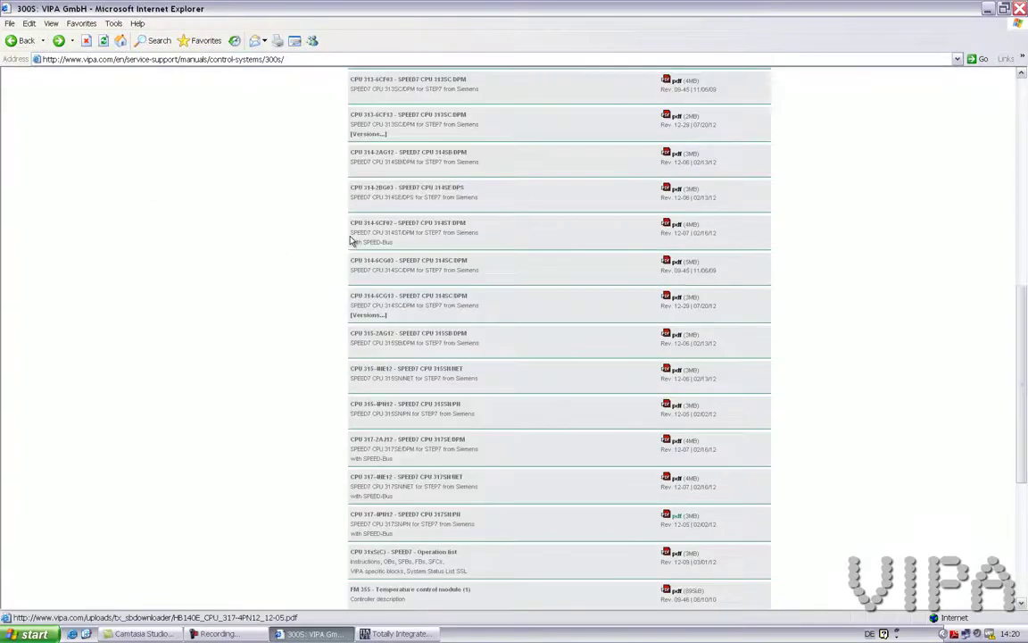
scroll(250, 356, "up", 2)
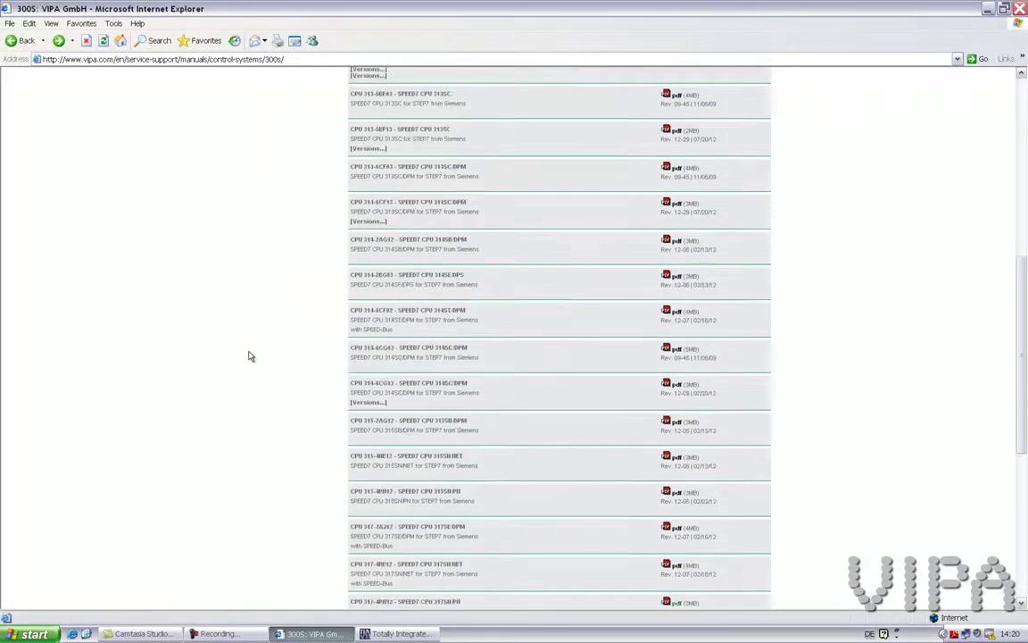
scroll(250, 356, "up", 10)
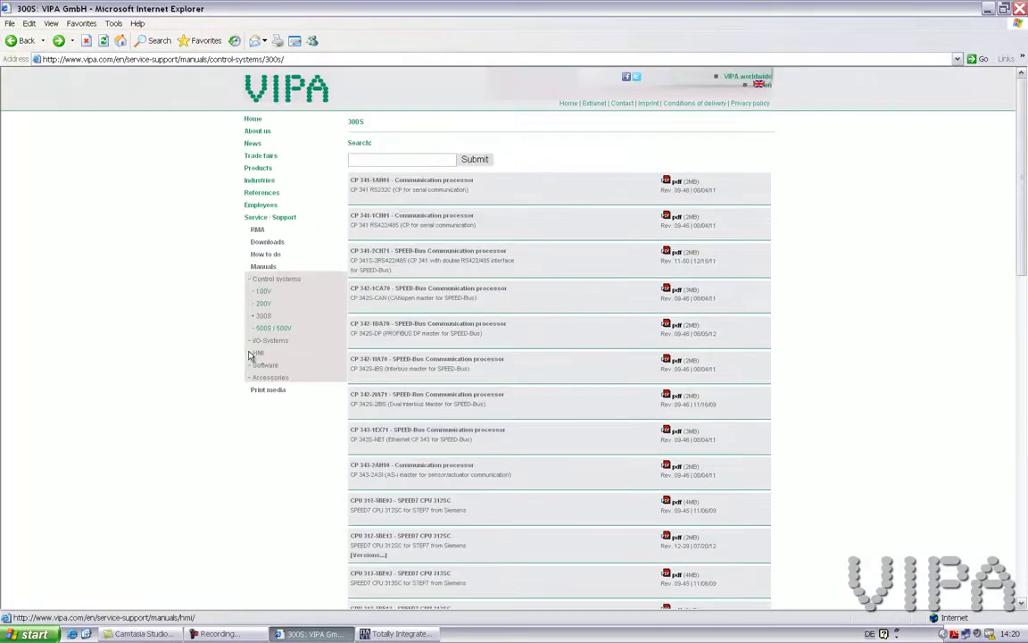
left_click(271, 220)
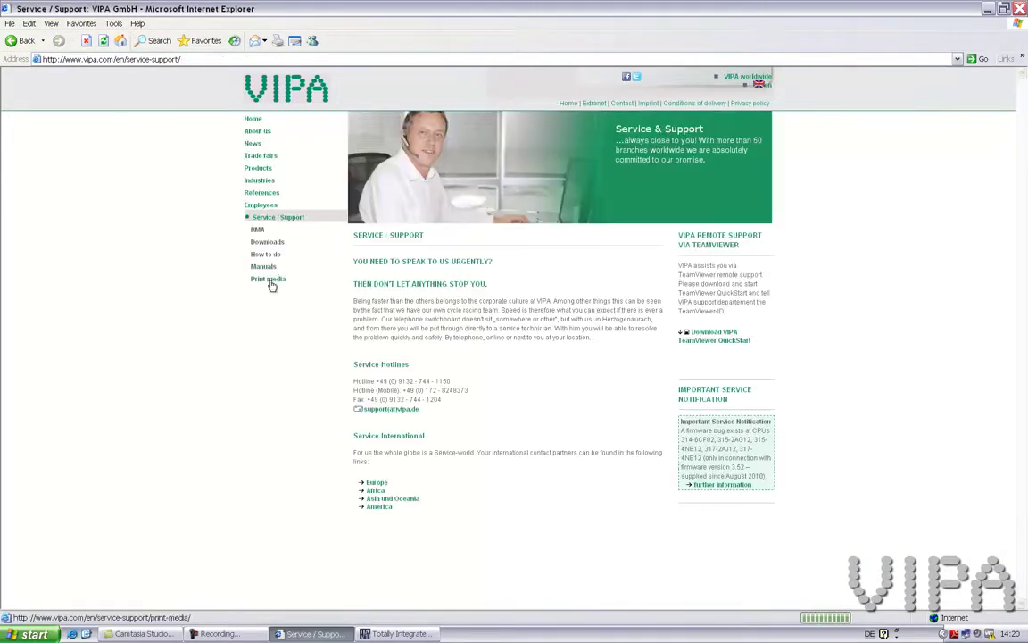
left_click(268, 243)
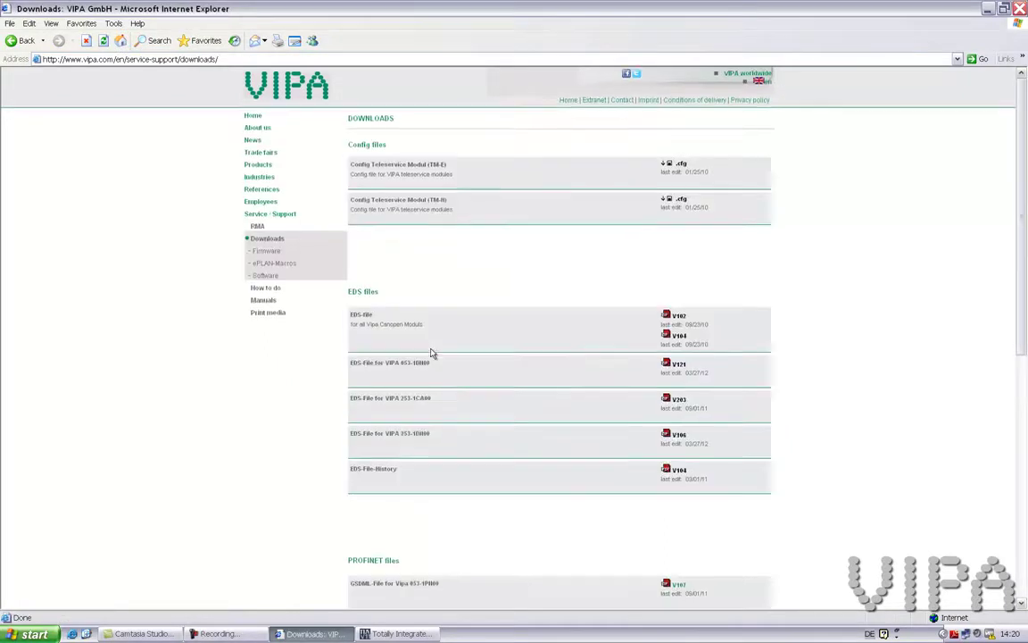
Step: Try to save version V107 of the PROFINET GSDML file for VIPA 053-1PN00 to the desktop, then cancel
scroll(432, 352, "down", 3)
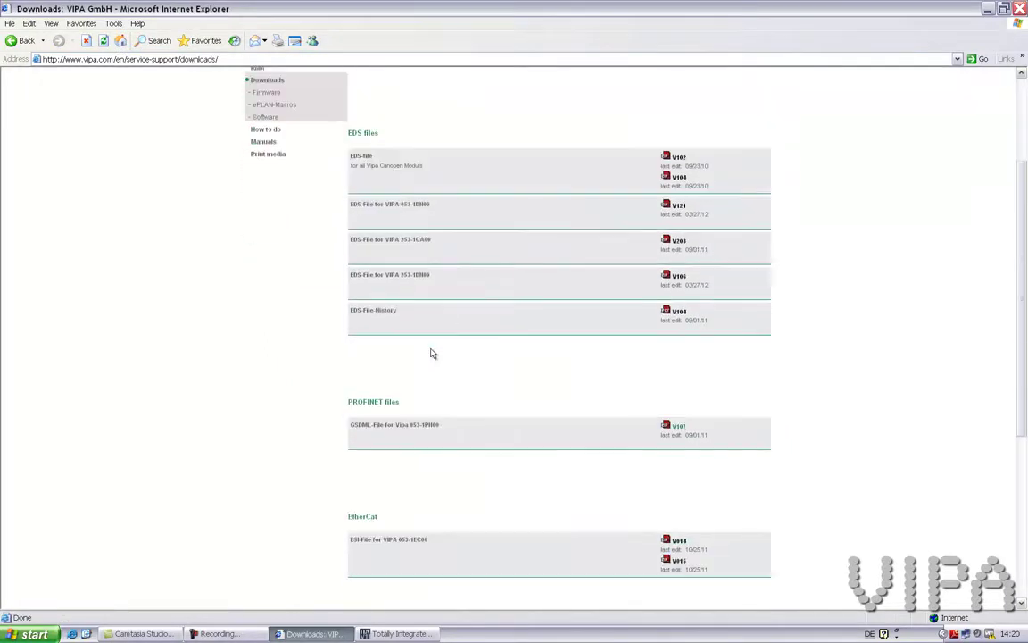
right_click(681, 432)
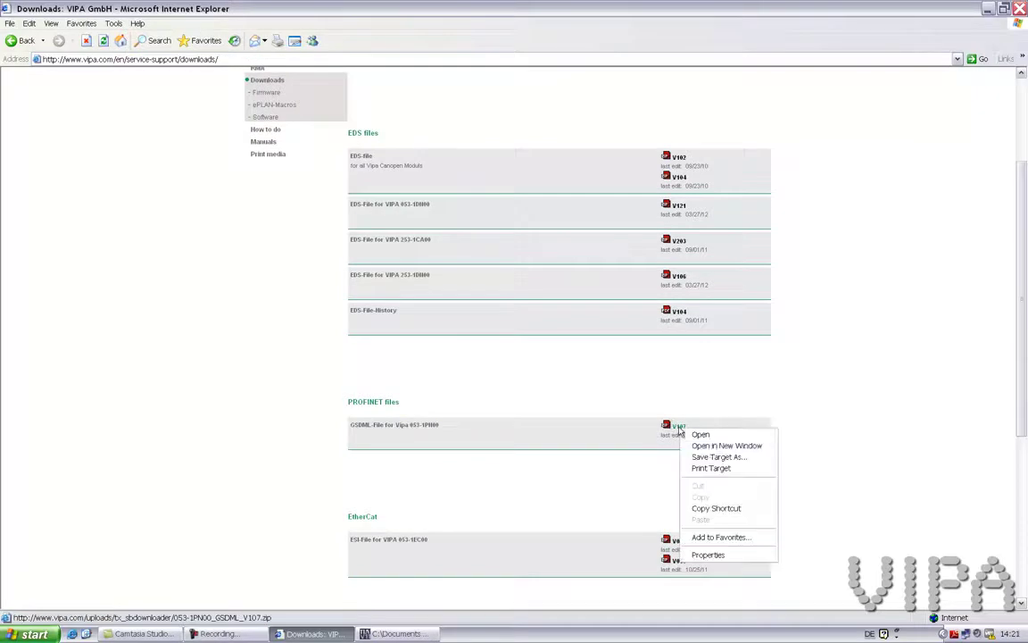
left_click(718, 457)
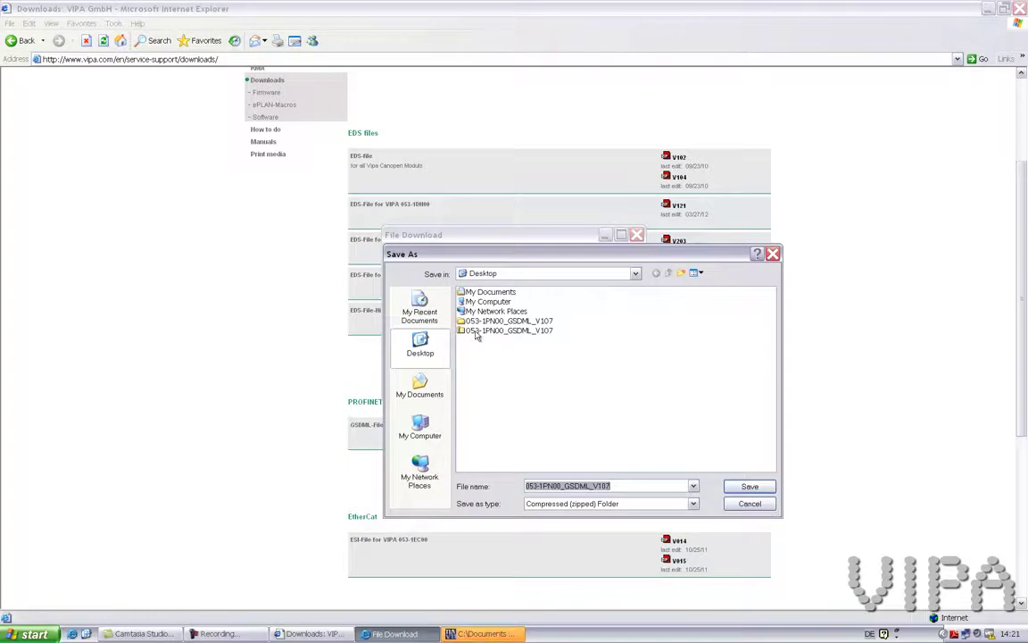
left_click(734, 505)
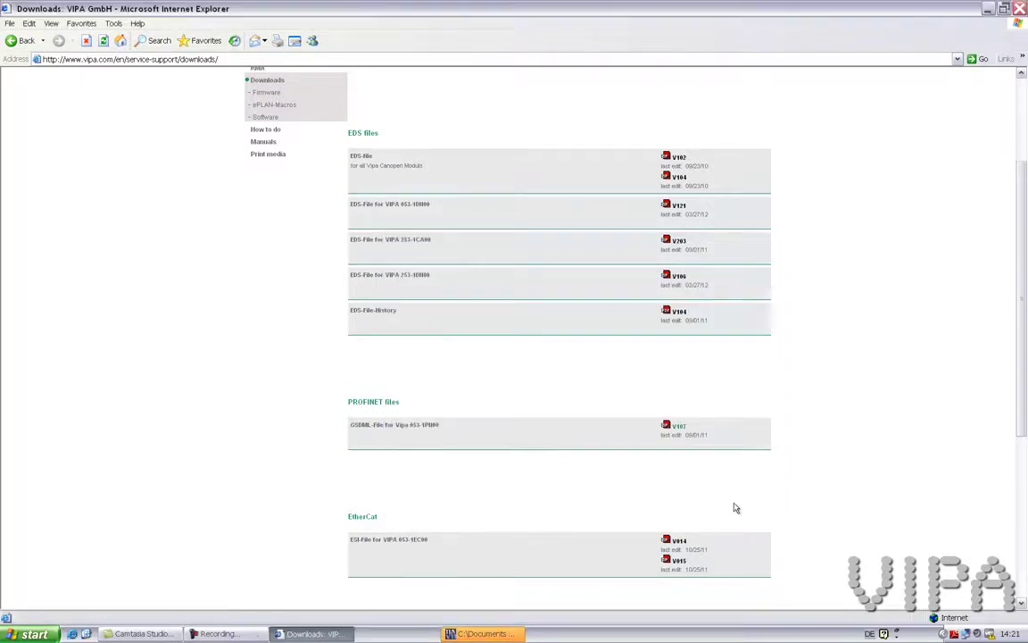
Step: Show the desktop, check the extraction option for the 053-1PN00_GSDML_V107 archive, and select the existing extracted folder
left_click(87, 634)
right_click(25, 532)
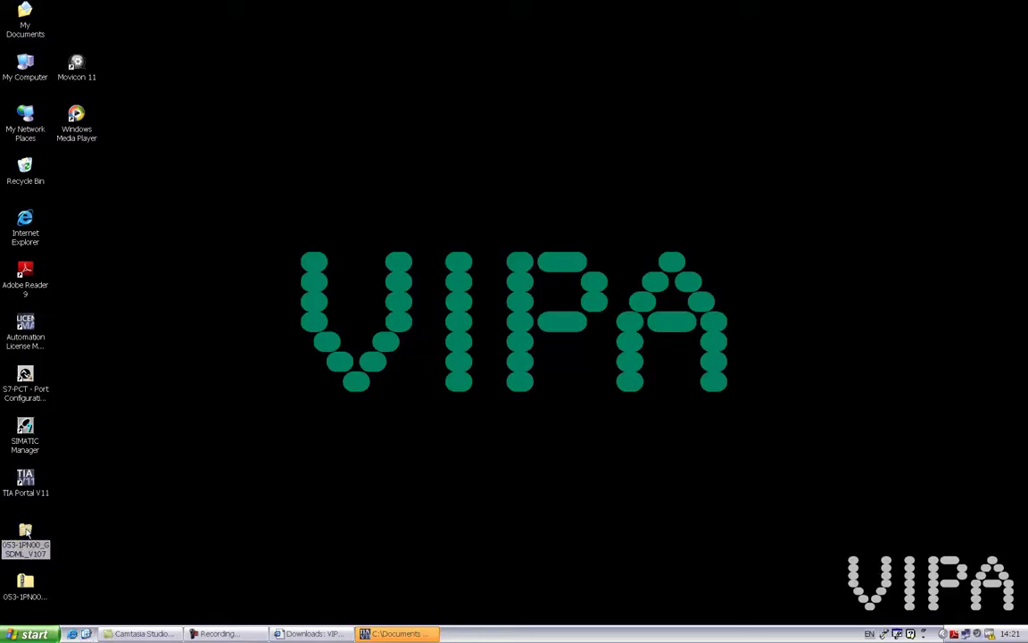
right_click(25, 593)
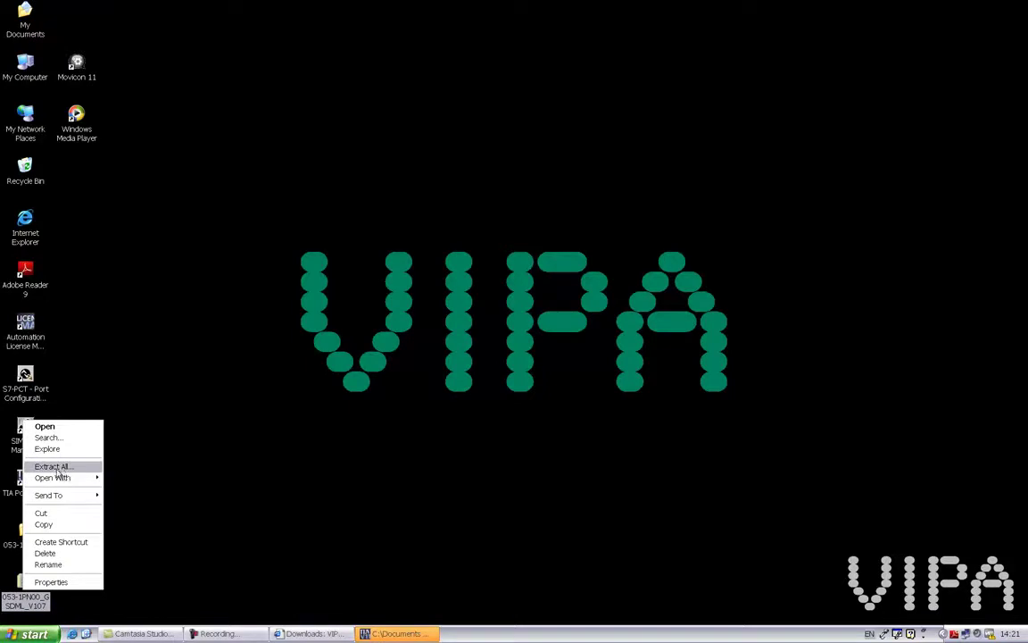
left_click(128, 457)
left_click(27, 541)
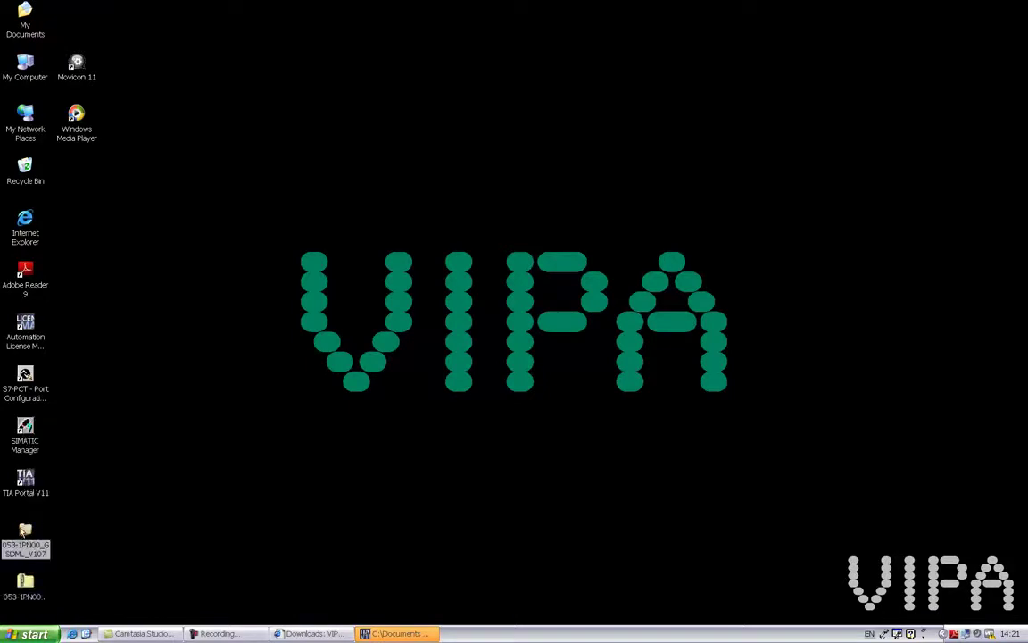
Step: Switch to TIA Portal and add a SIMATIC S7-300 CPU 317-2 PN/DP, order number 6ES7 317-2EK13-0AB0, firmware V2.6, to the project
left_click(396, 634)
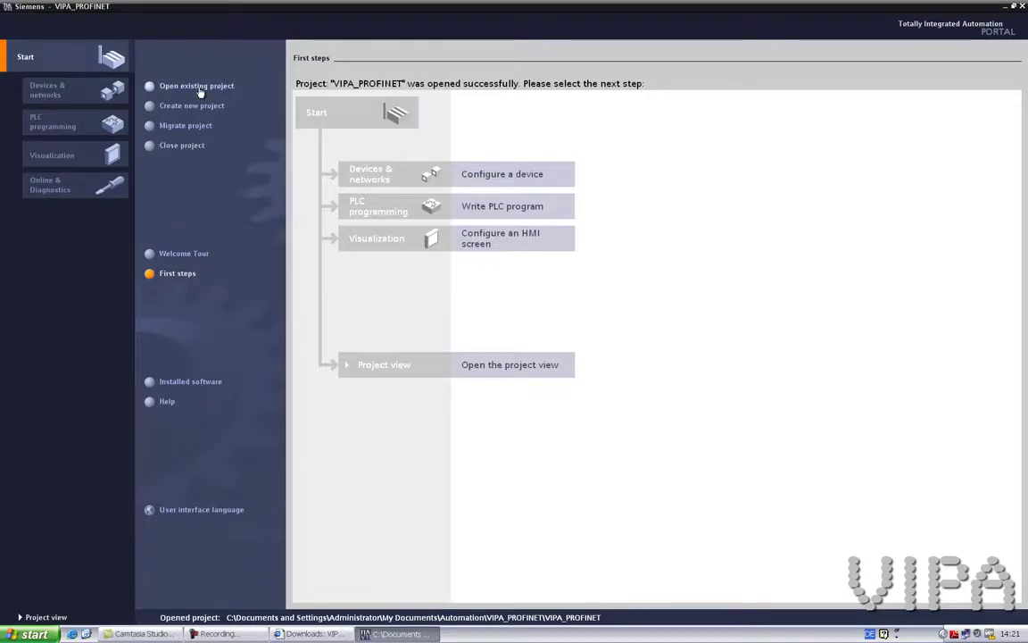
left_click(456, 172)
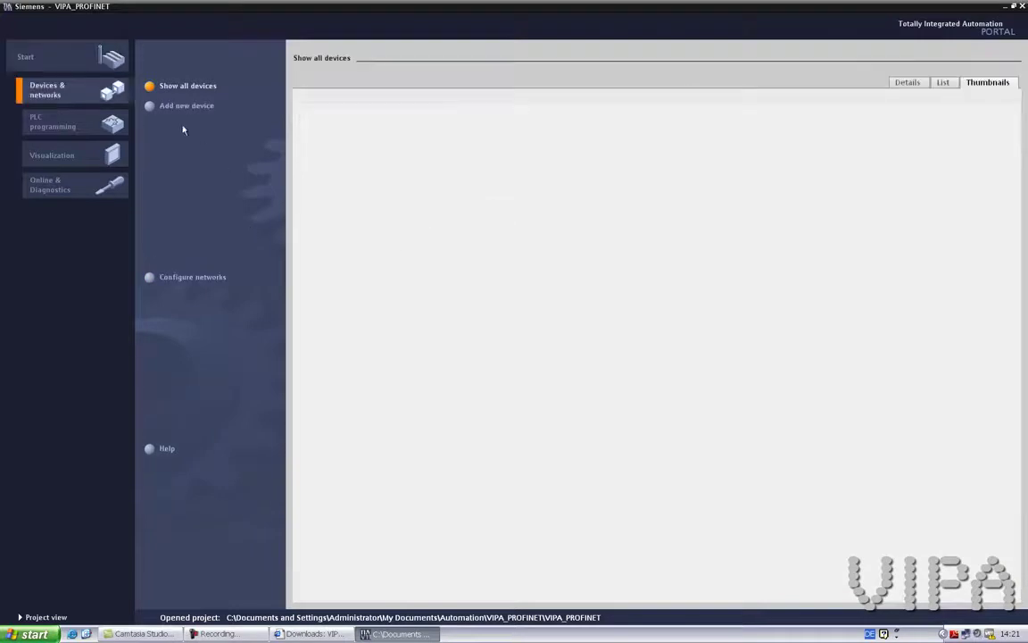
left_click(177, 108)
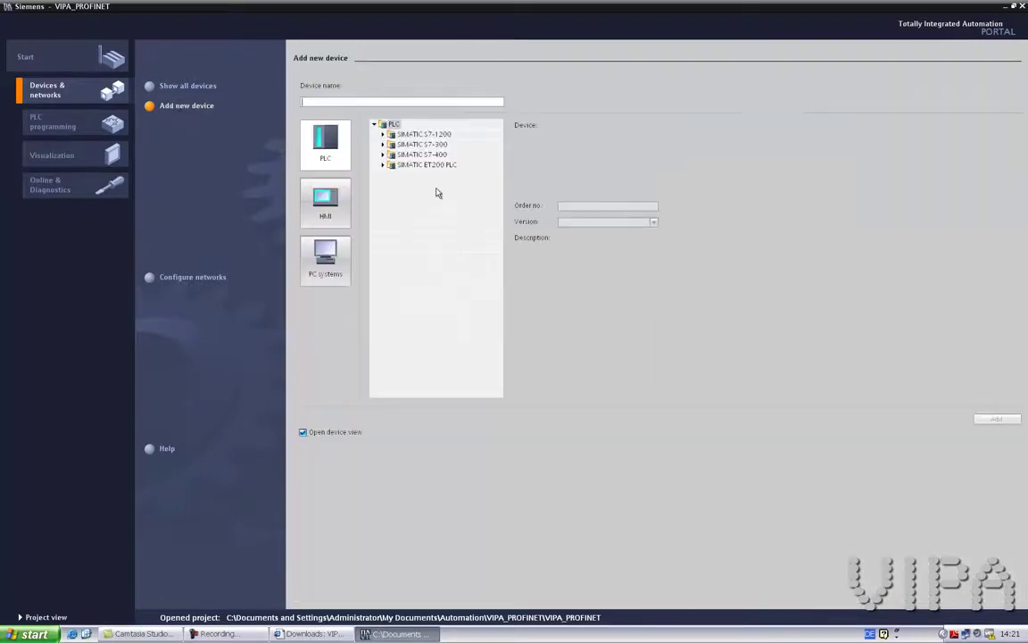
left_click(383, 144)
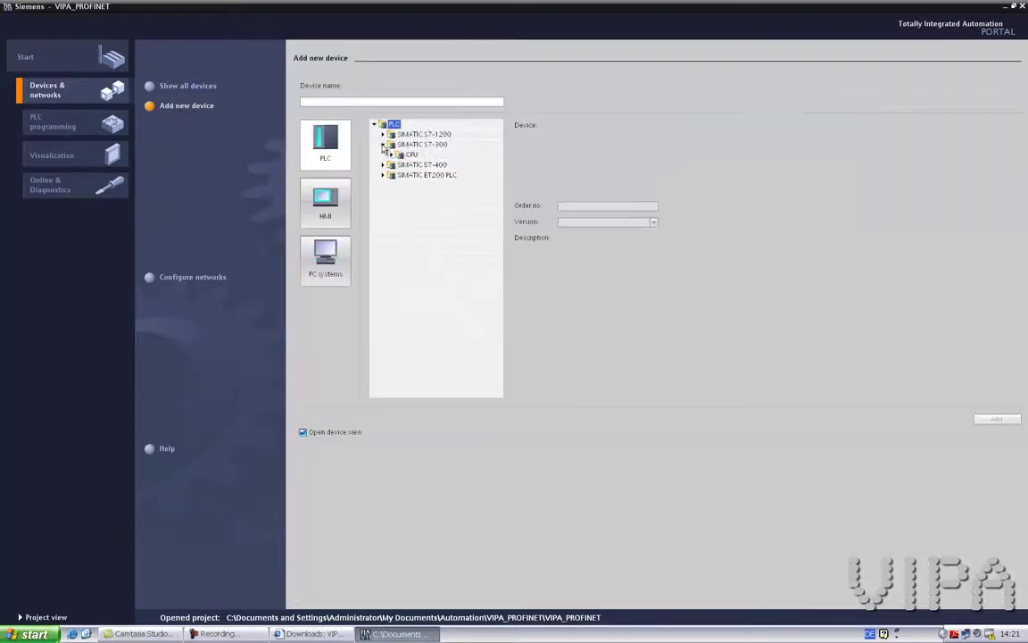
left_click(392, 156)
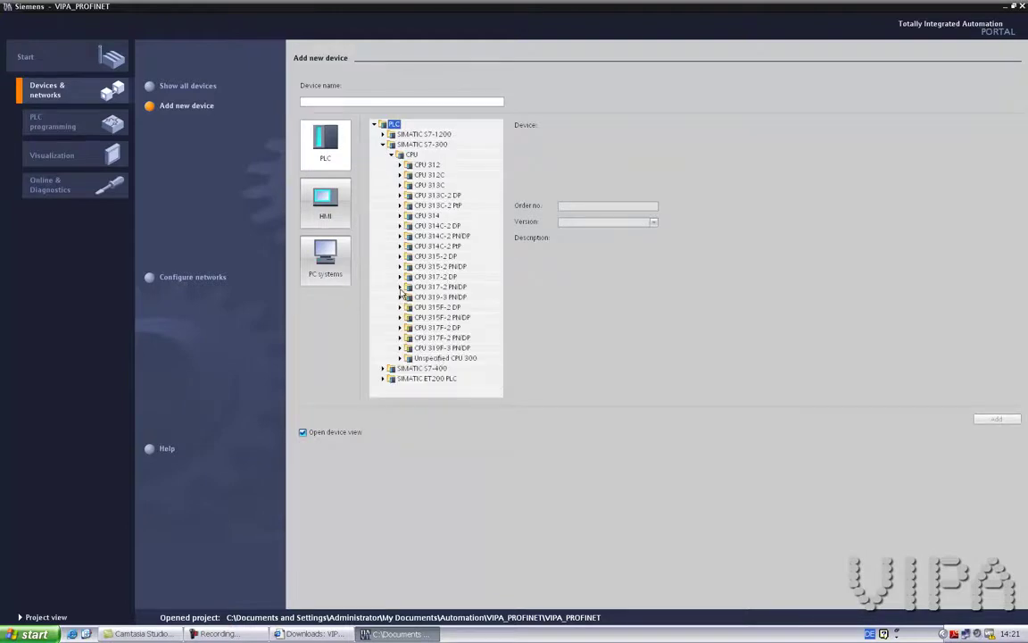
left_click(400, 288)
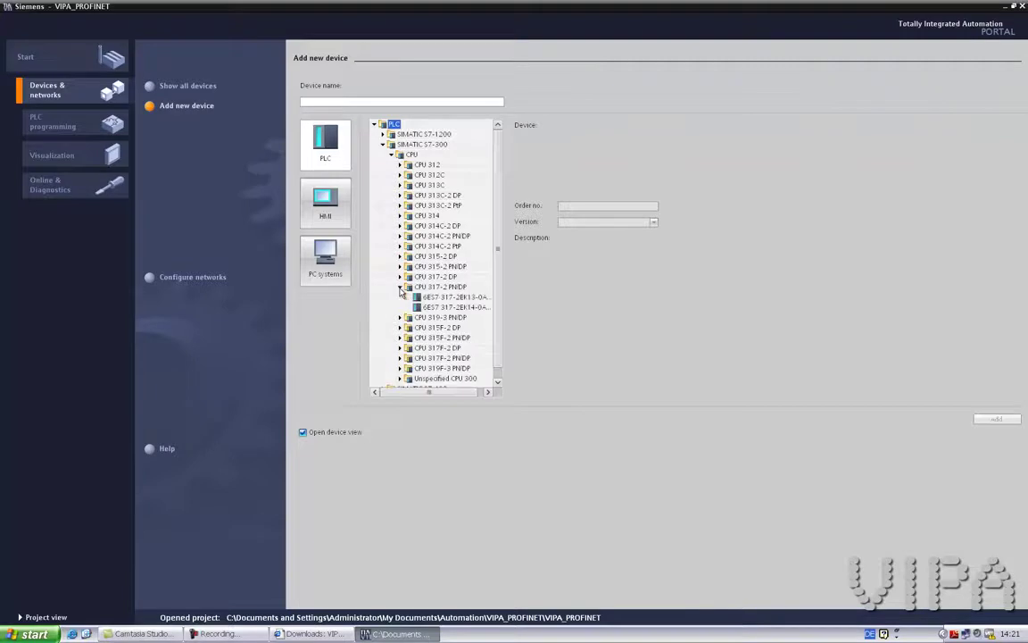
left_click(459, 297)
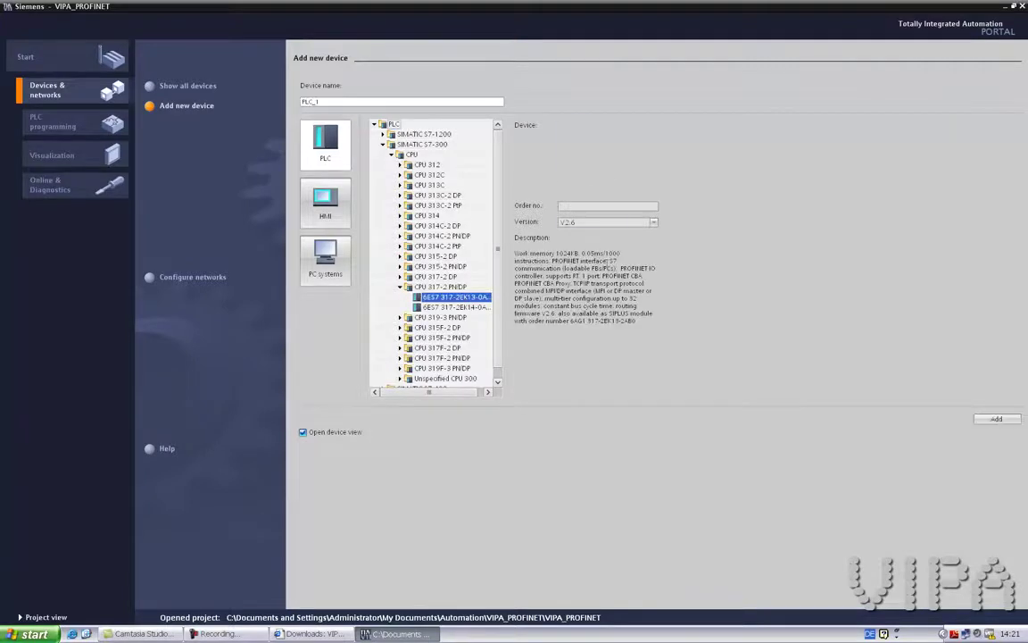
left_click(985, 419)
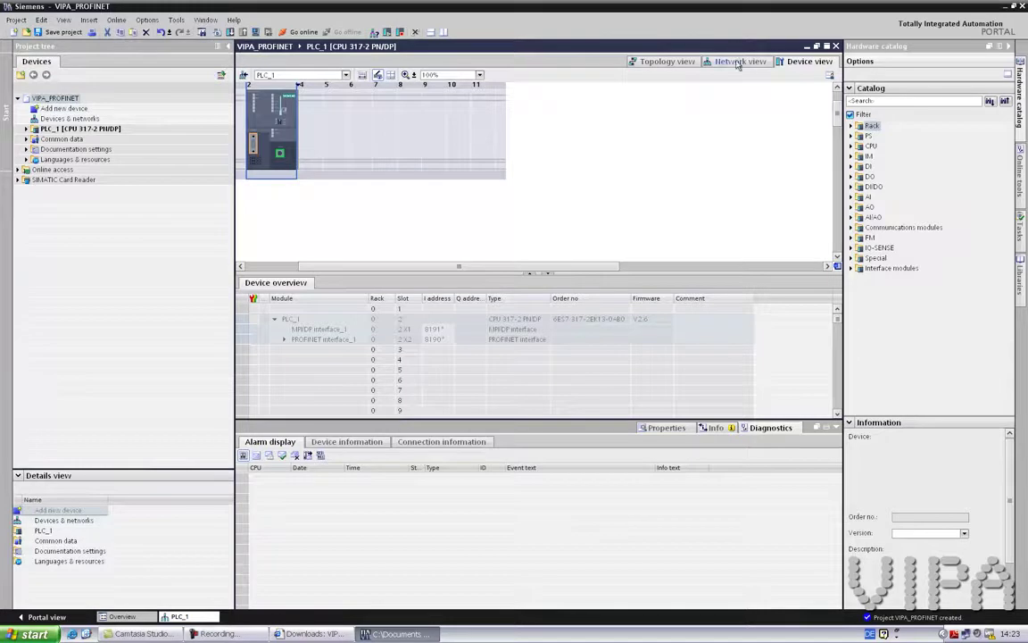
Step: Select the GSDML-V2.2-VIPA-SLIO file from the desktop folder 053-1PN00_GSDML_V107 for GSD installation, then cancel the installation
left_click(663, 62)
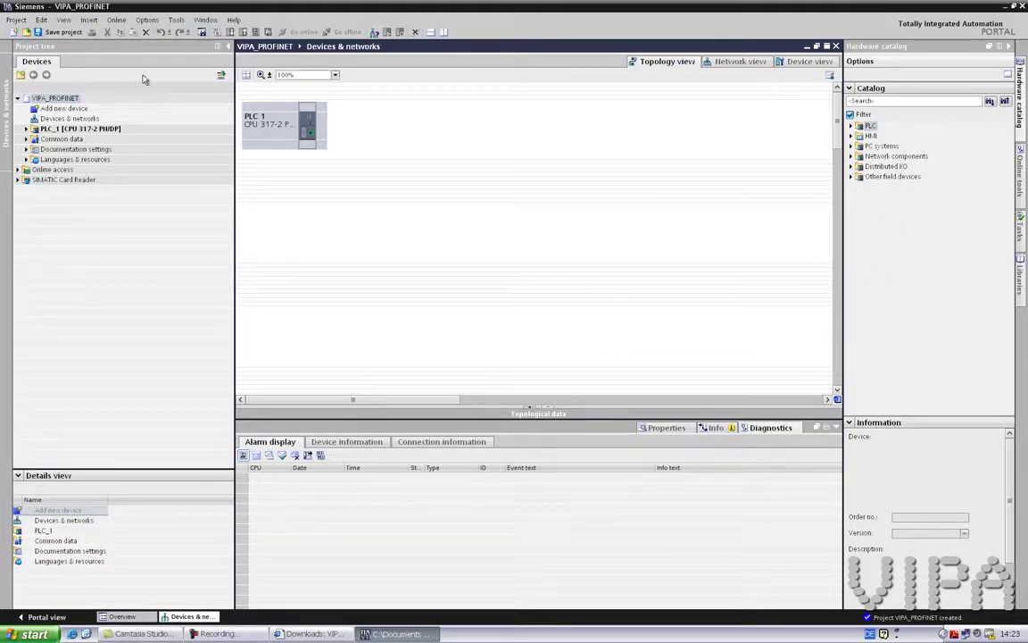
left_click(147, 20)
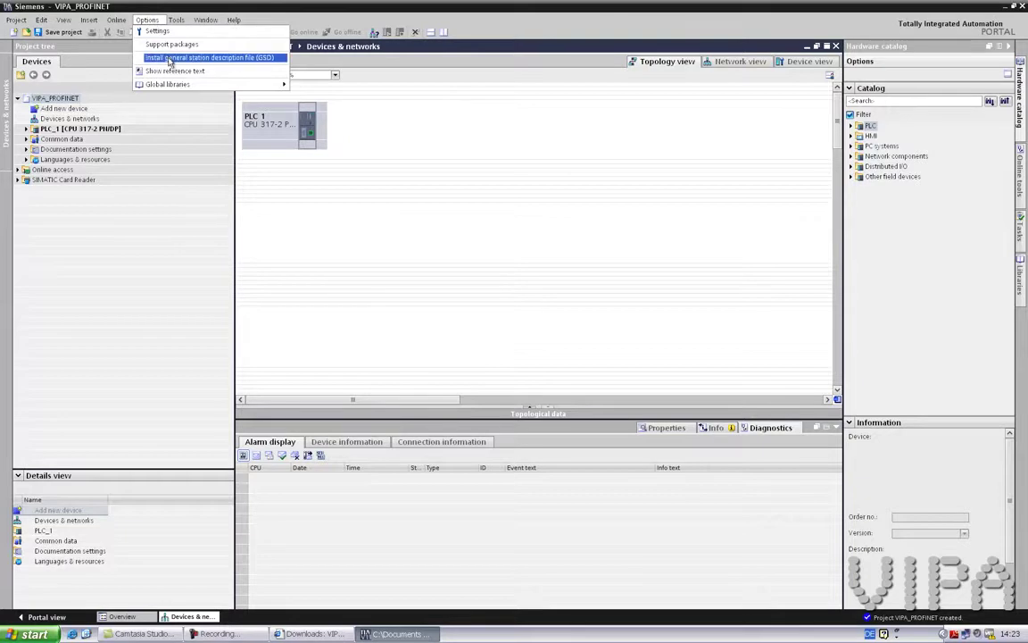
left_click(169, 58)
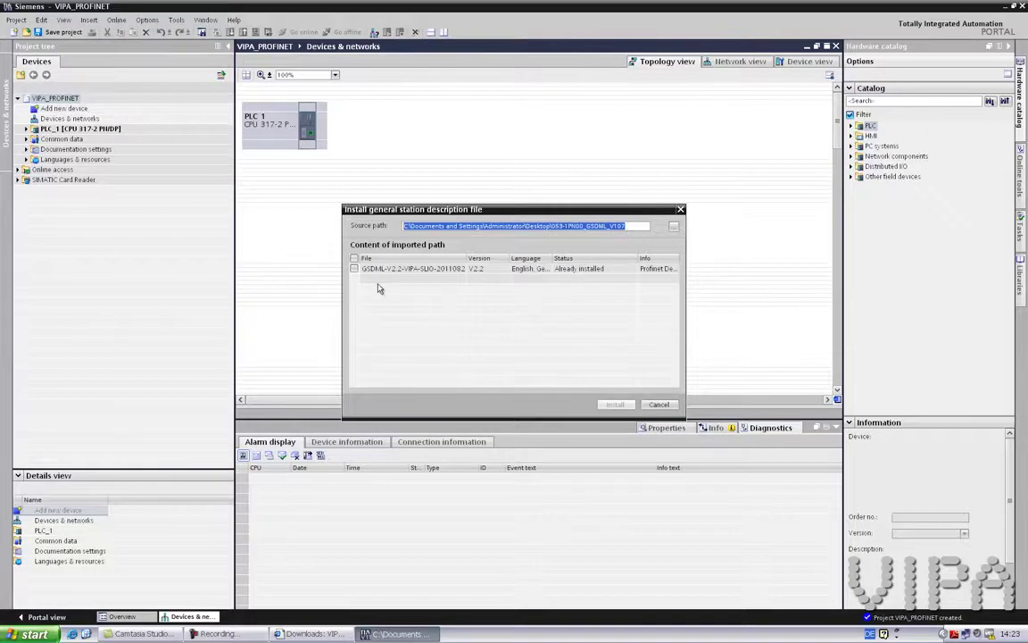
left_click(672, 228)
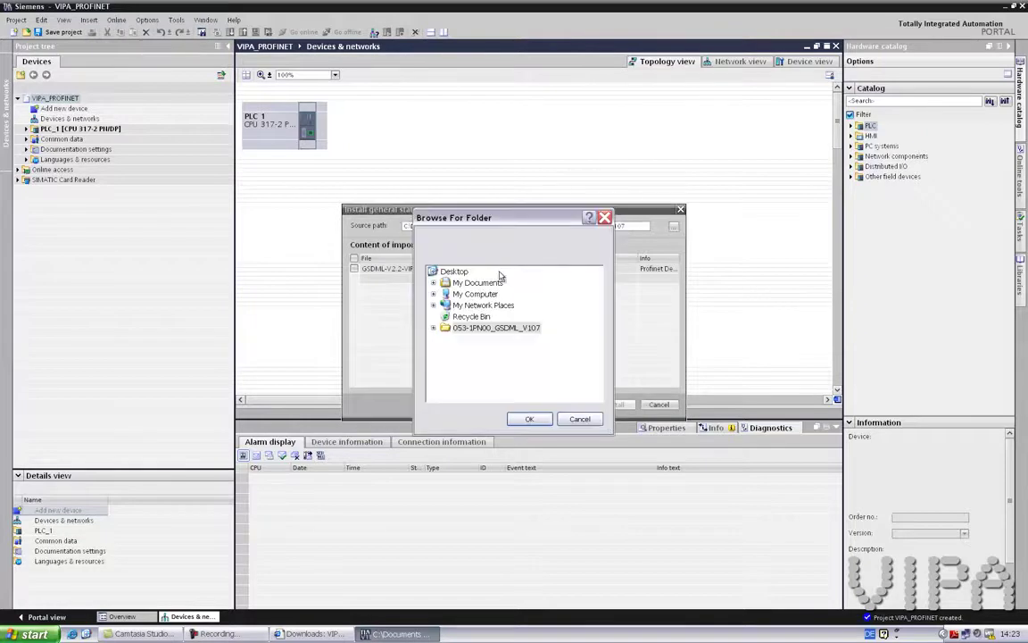
left_click(489, 329)
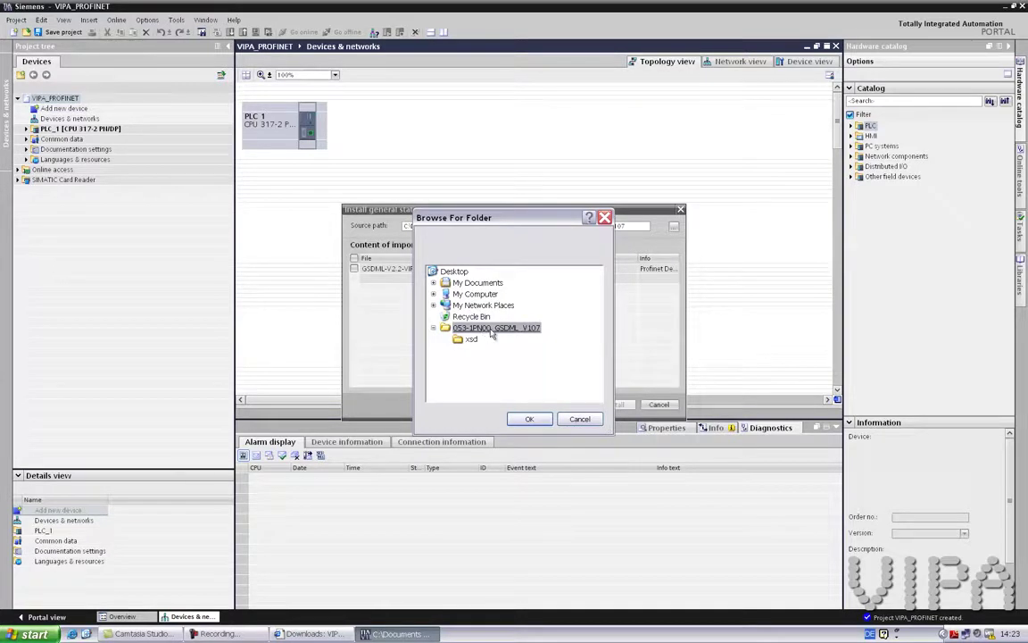
left_click(530, 419)
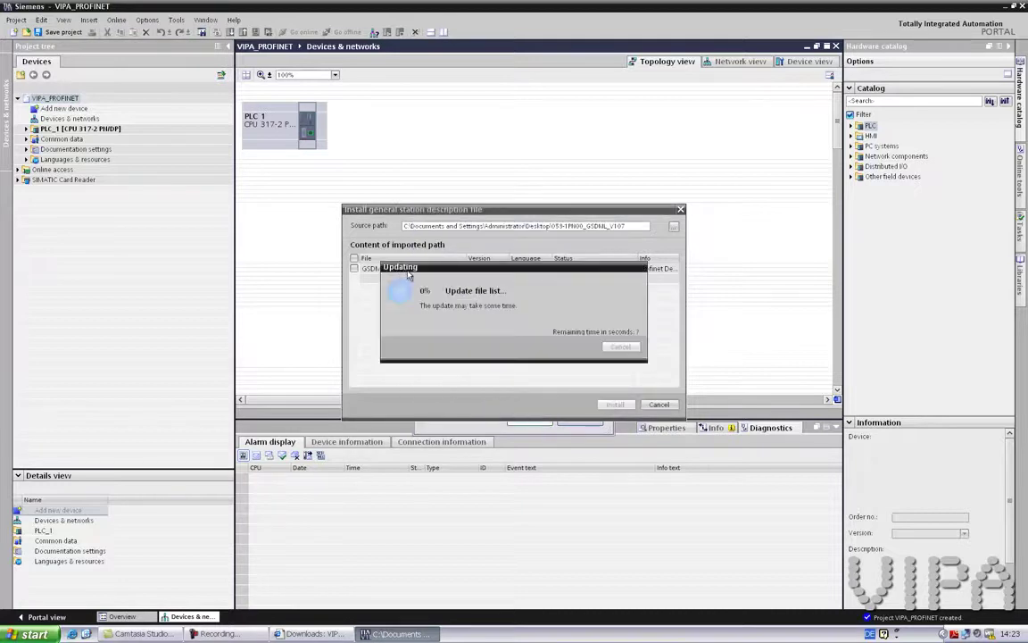
left_click(354, 268)
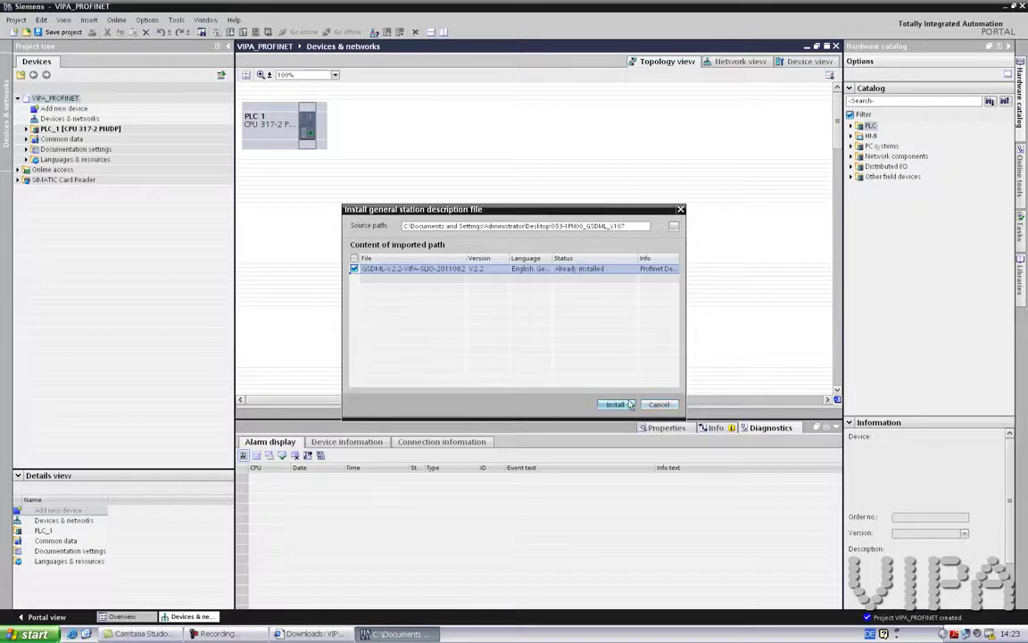
left_click(659, 405)
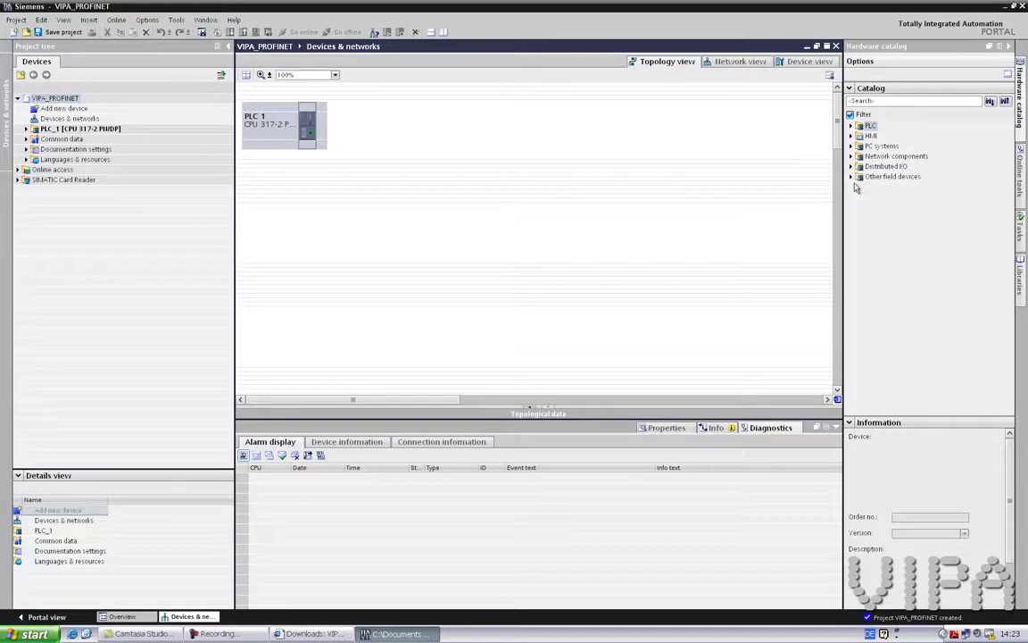
Step: Look through the PROFINET IO categories under Other field devices in the topology view's hardware catalog
left_click(852, 177)
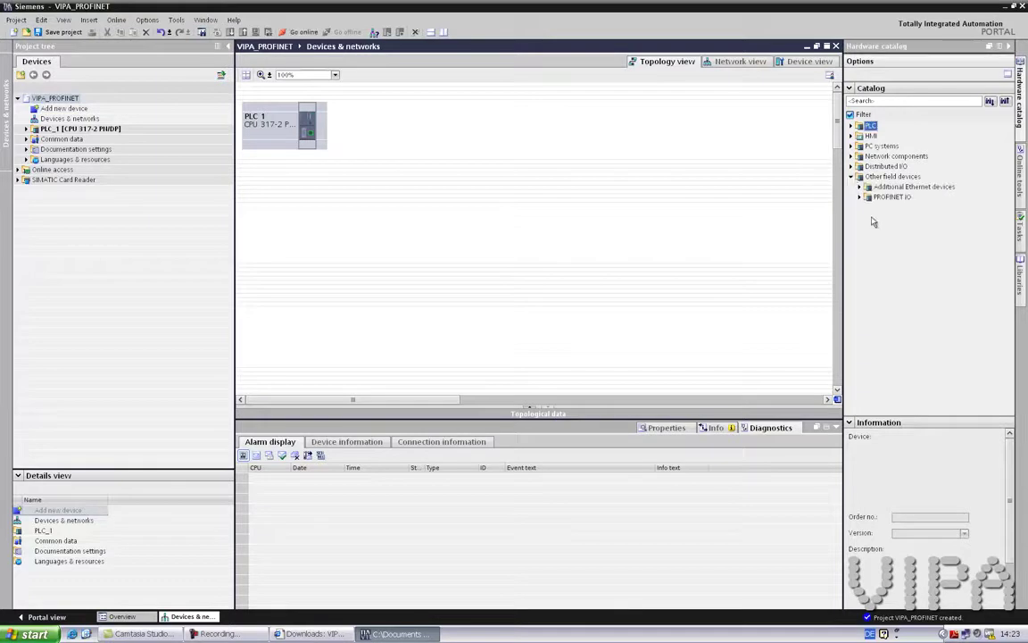
left_click(859, 198)
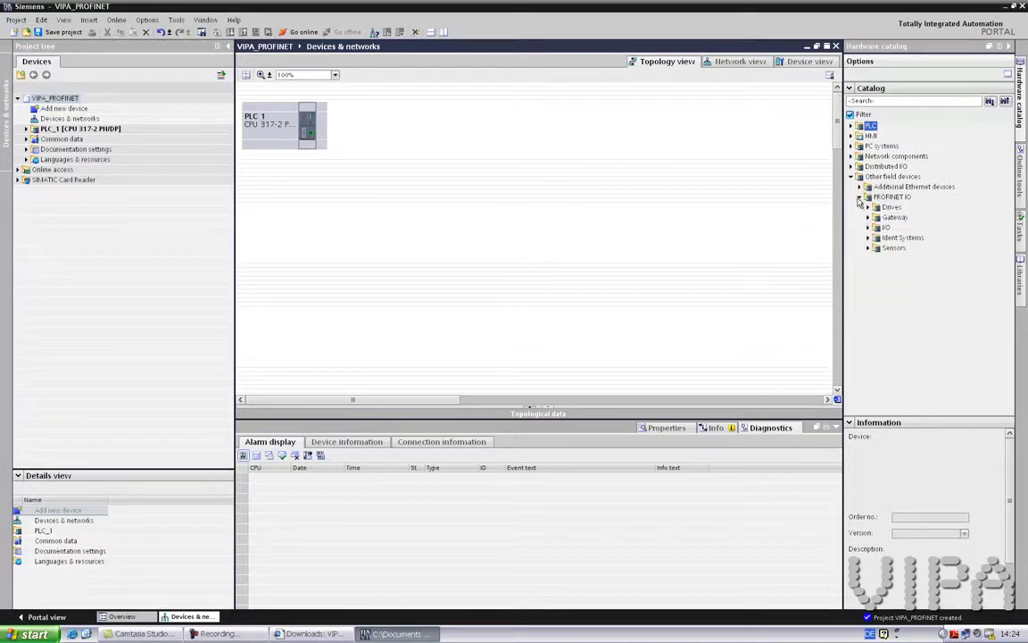
left_click(852, 178)
left_click(853, 177)
left_click(861, 198)
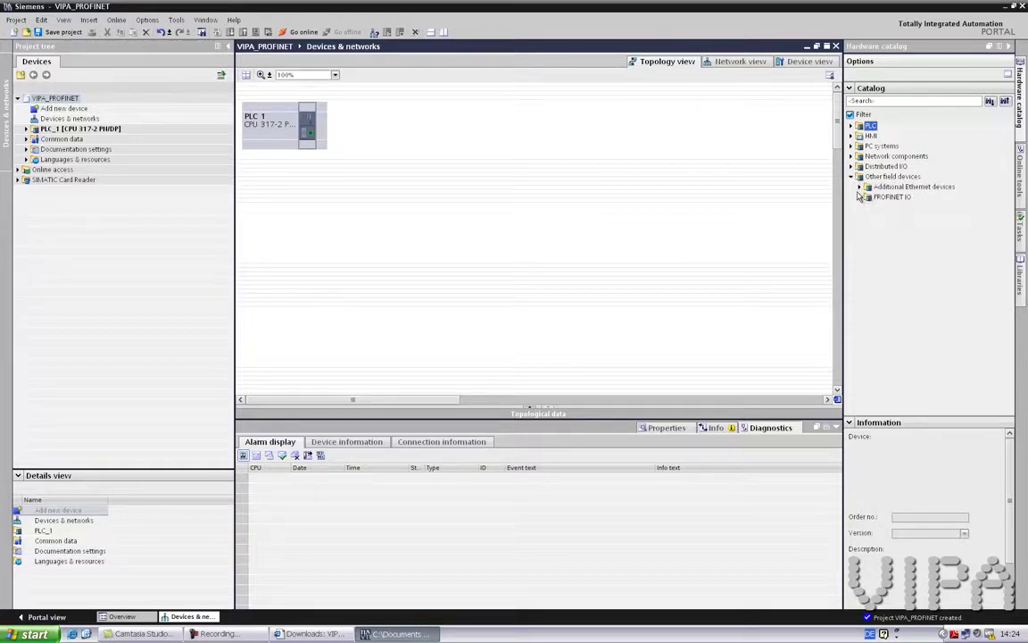
left_click(876, 177)
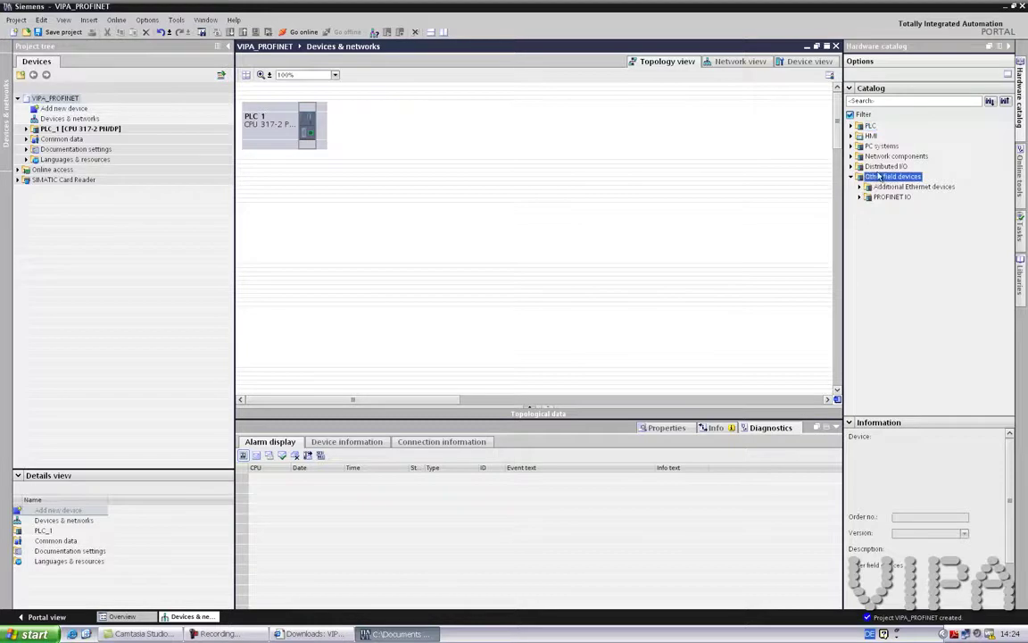
Step: In the network view, add the VIPA SLIO System 053-1PN00 Profinet Device and connect it to PLC_1's PROFINET interface
left_click(744, 62)
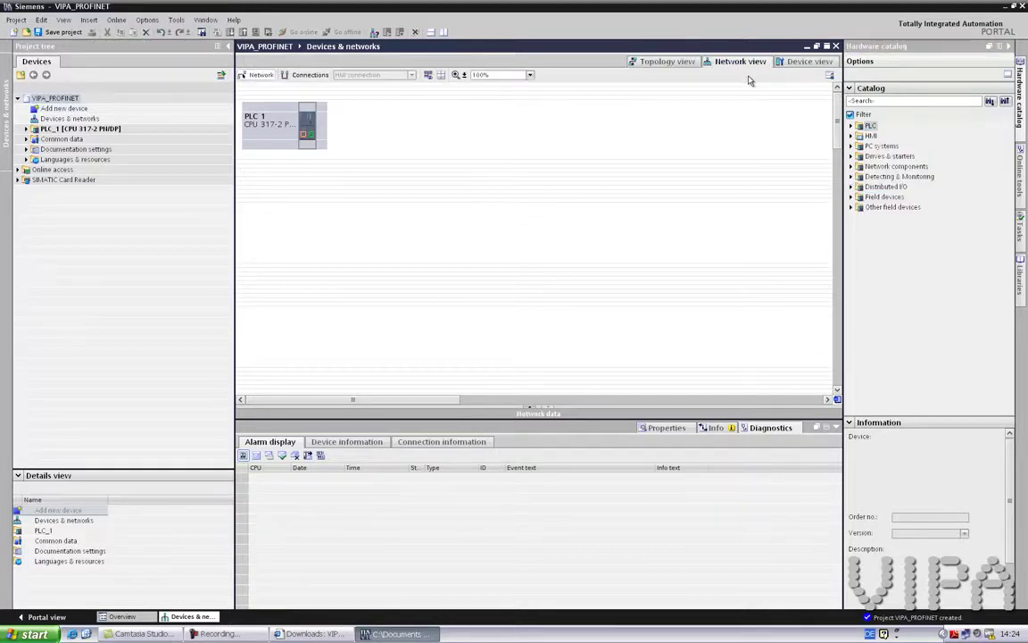
left_click(852, 207)
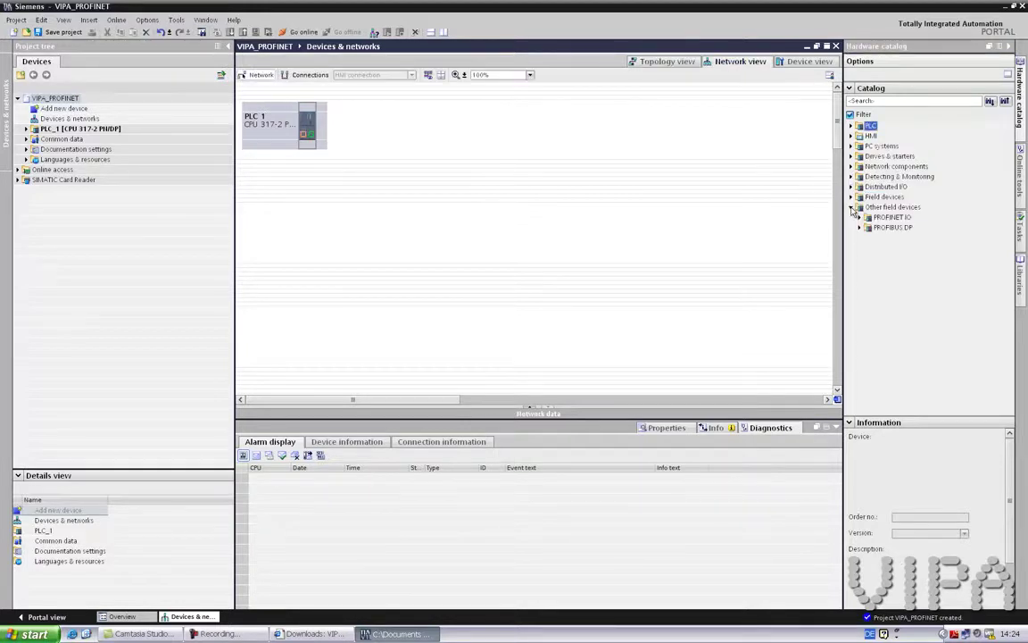
left_click(860, 217)
left_click(868, 247)
left_click(877, 258)
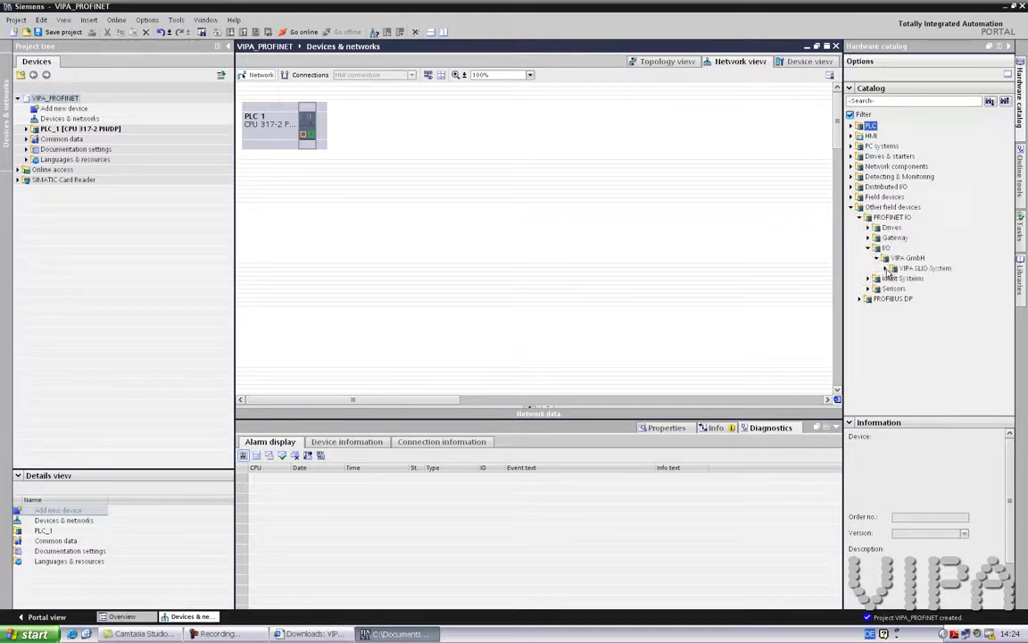
left_click(886, 267)
left_click(923, 278)
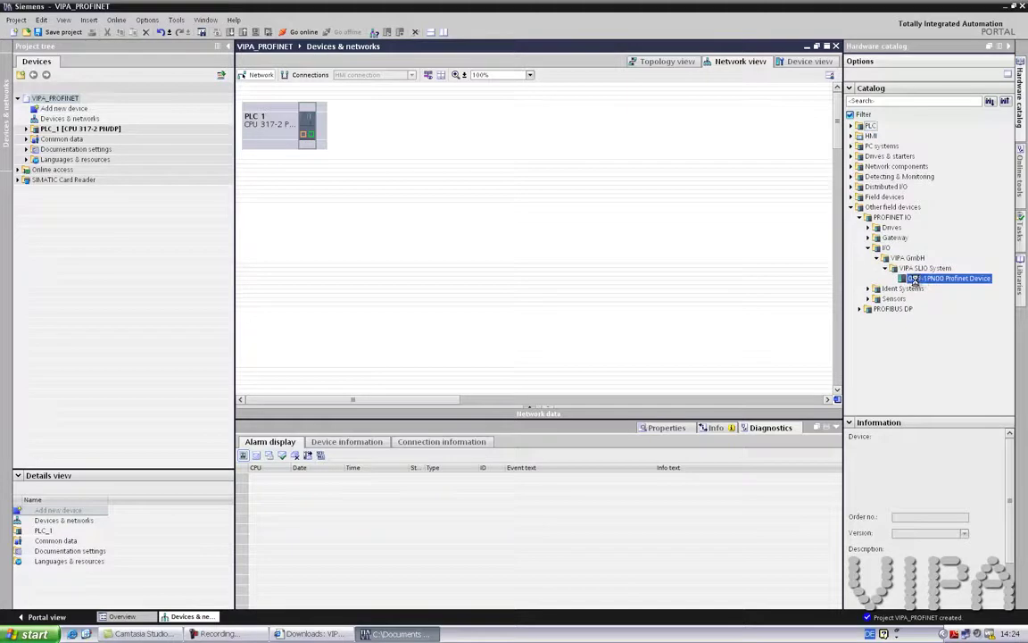
left_click_drag(909, 278, 553, 176)
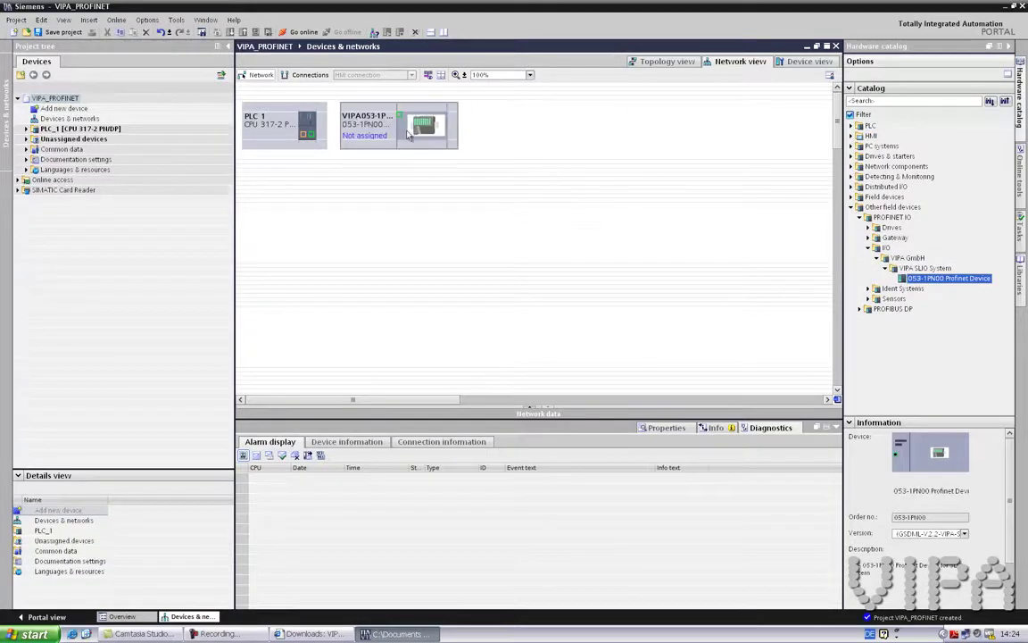
left_click_drag(306, 135, 401, 116)
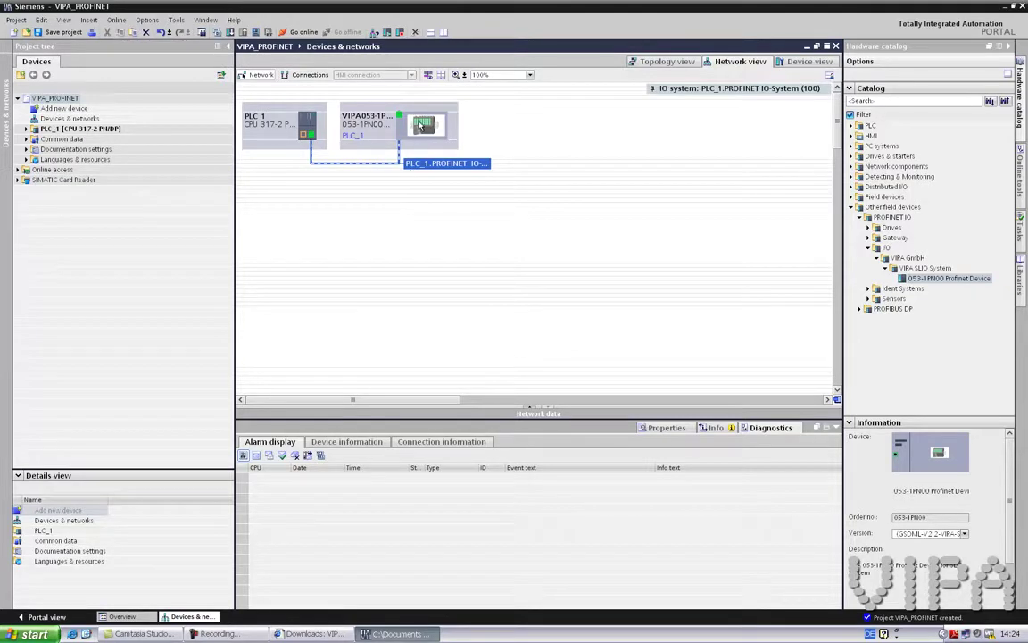
Step: Open the VIPA device in the device view and rename it VIPA053-1PN00-001
left_click(420, 126)
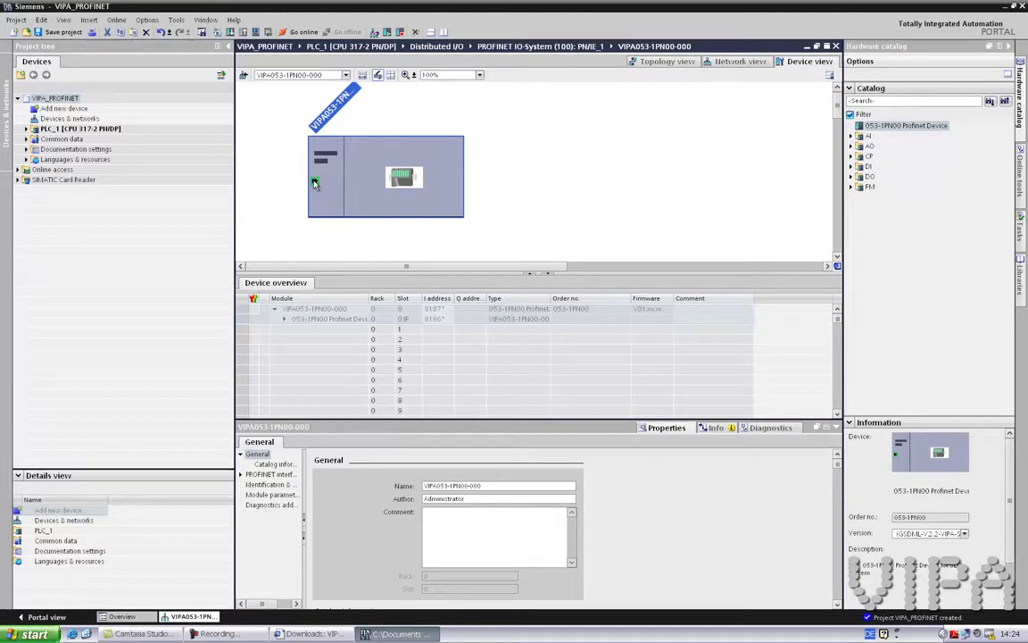
left_click(482, 487)
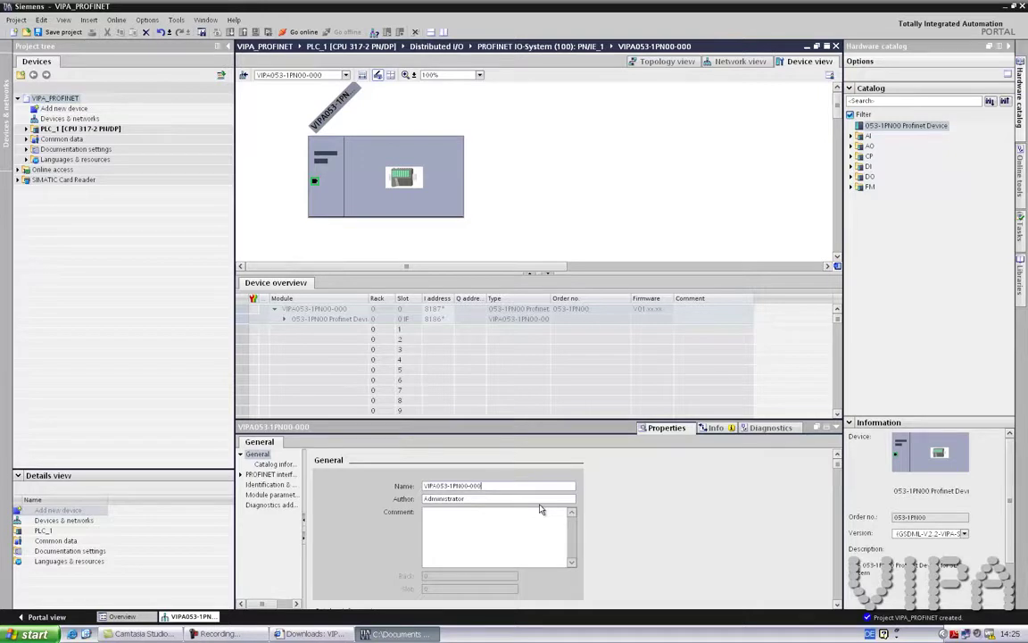
key("BackSpace")
type("1")
left_click(384, 249)
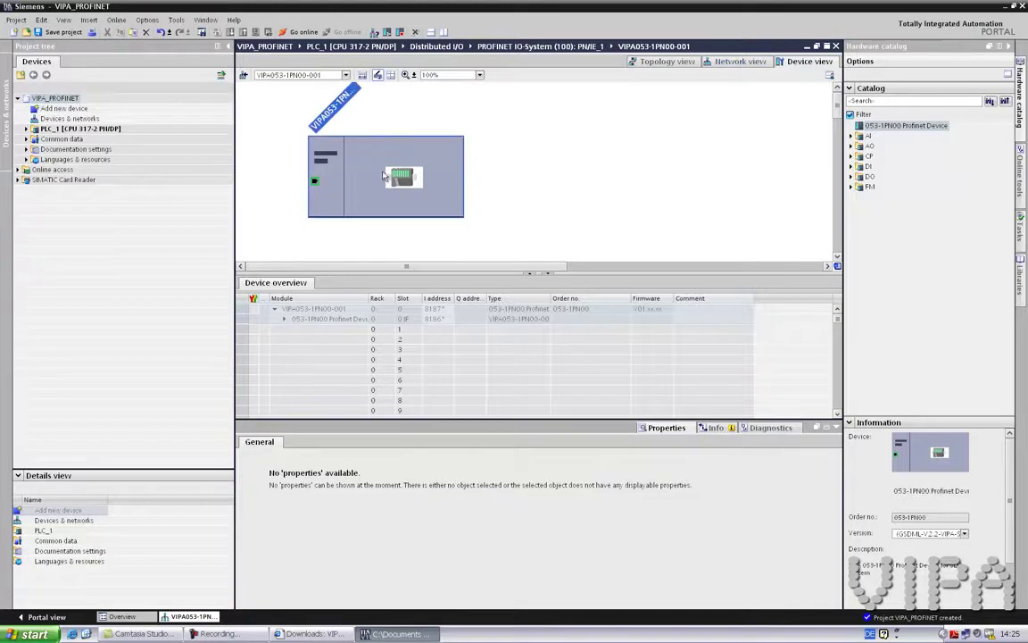
left_click(346, 157)
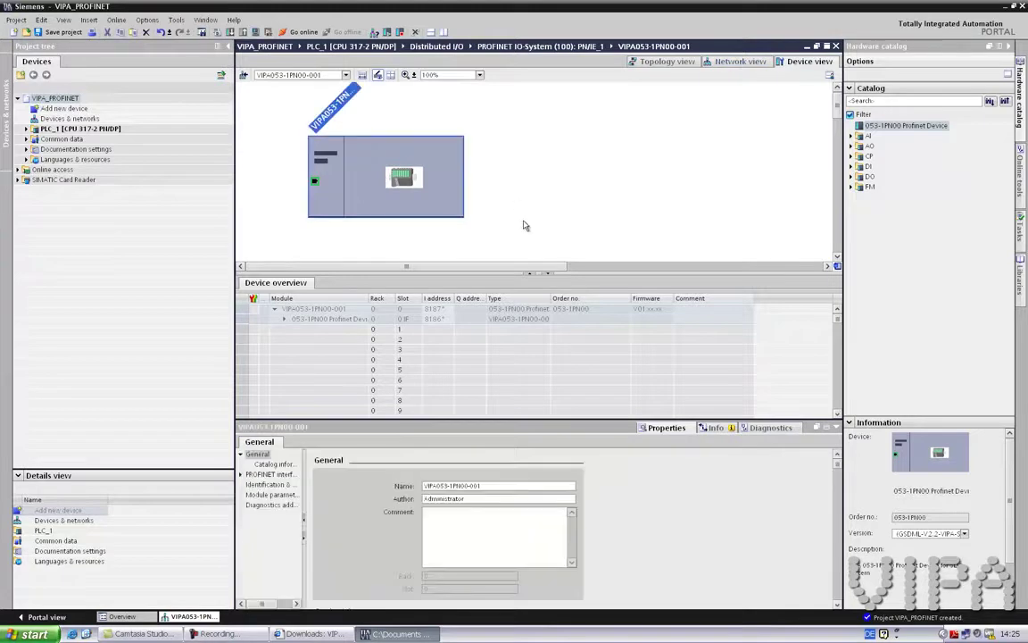
Step: Place the digital input modules 021-1BF00 DI8xDC24V in slot 1 and 021-1BD00 DI4xDC24V in slot 2 of the VIPA device
double_click(868, 167)
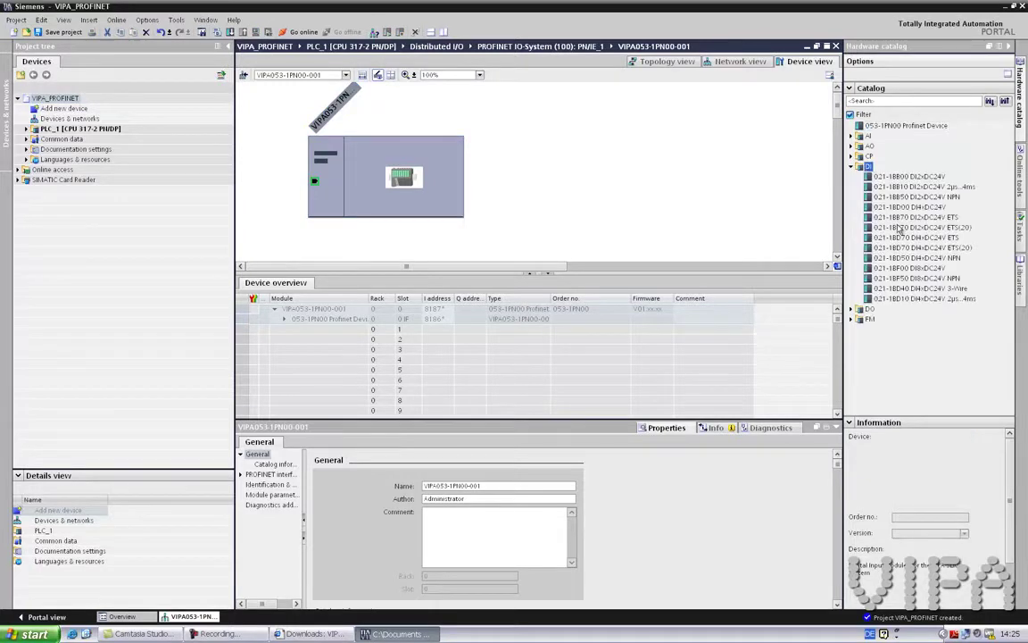
left_click(899, 268)
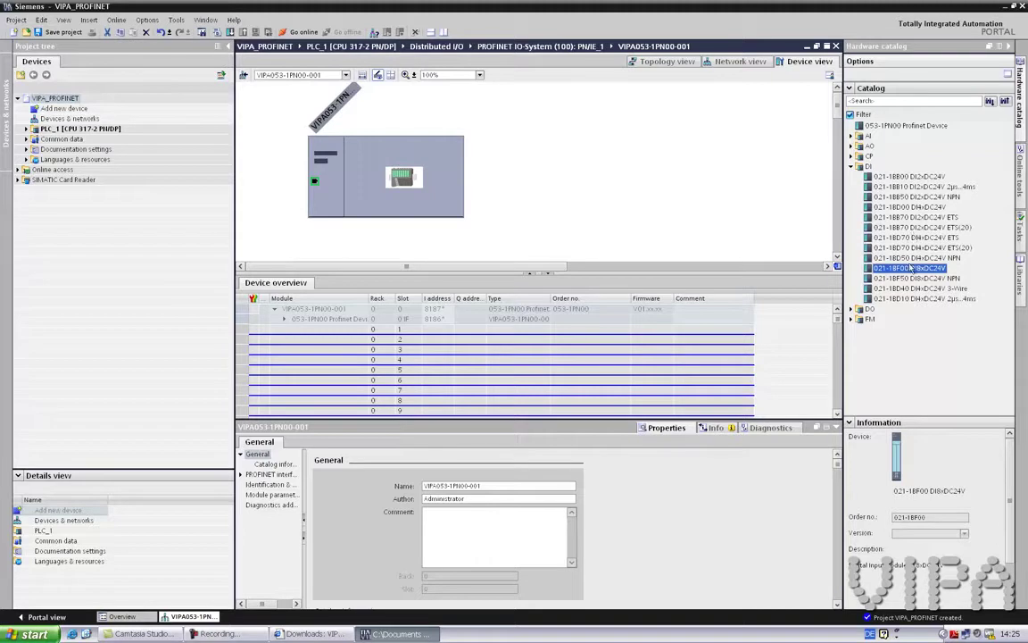
left_click(906, 177)
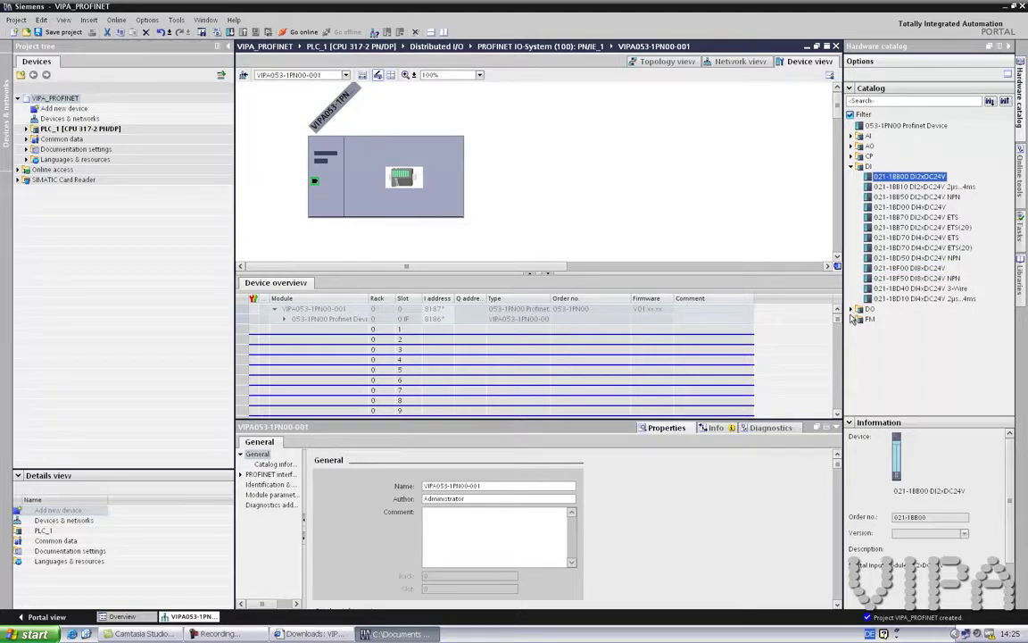
left_click(854, 309)
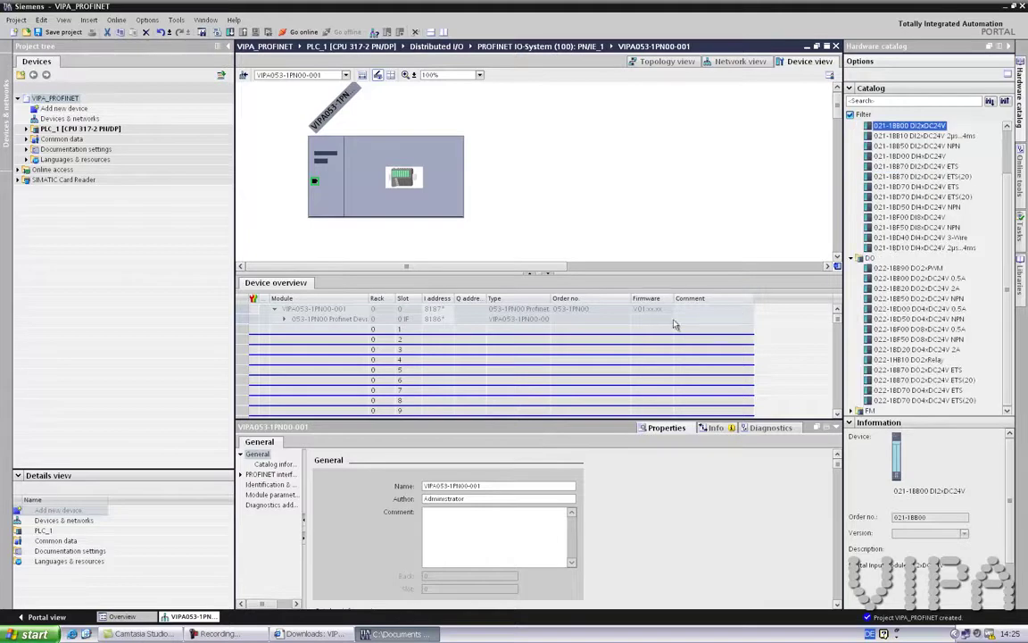
left_click(302, 351)
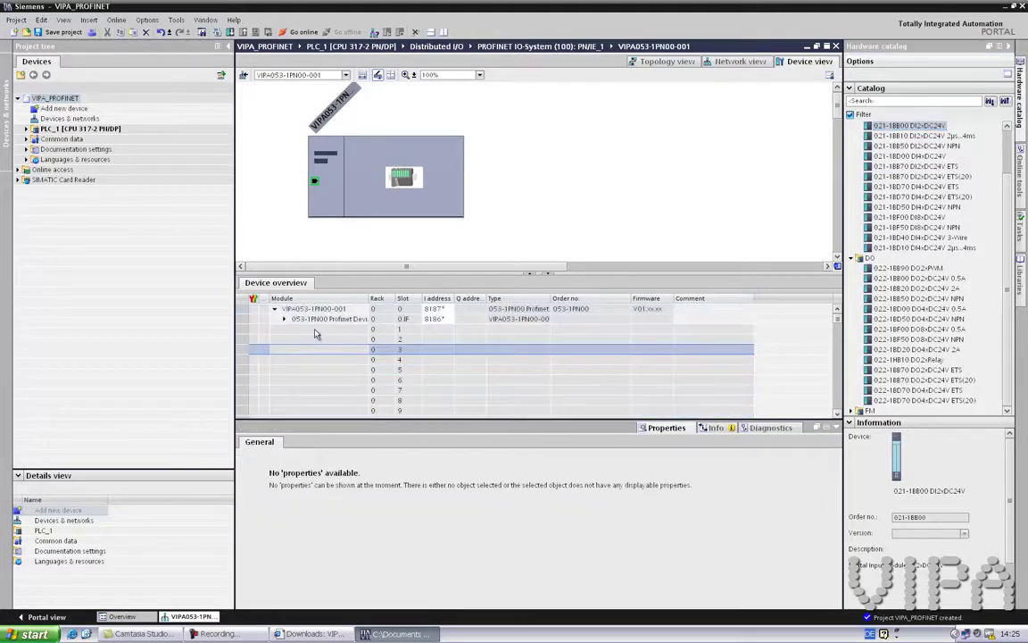
left_click(284, 329)
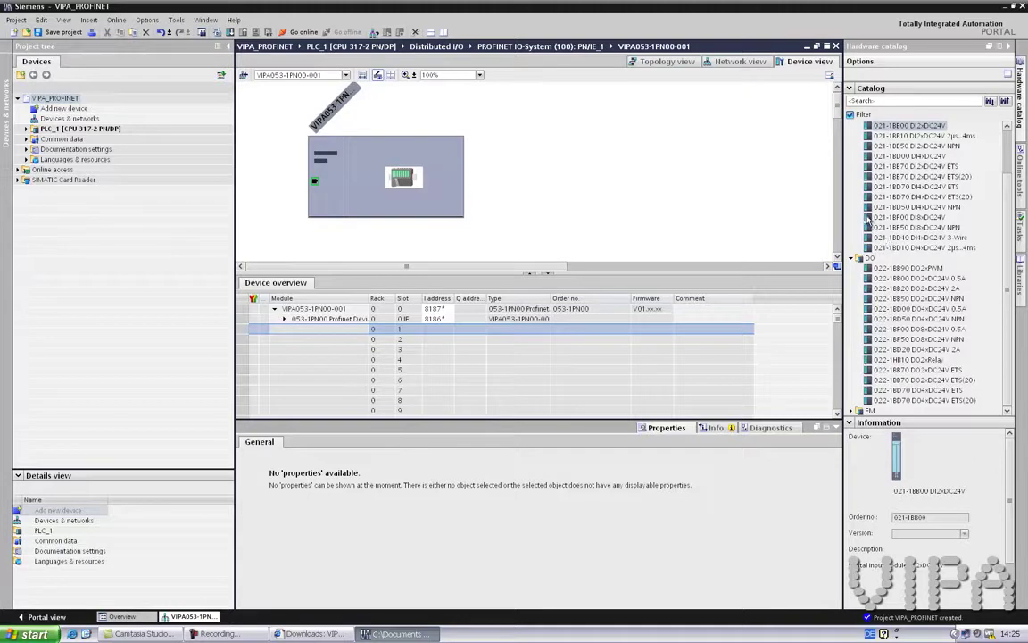
left_click_drag(869, 219, 341, 334)
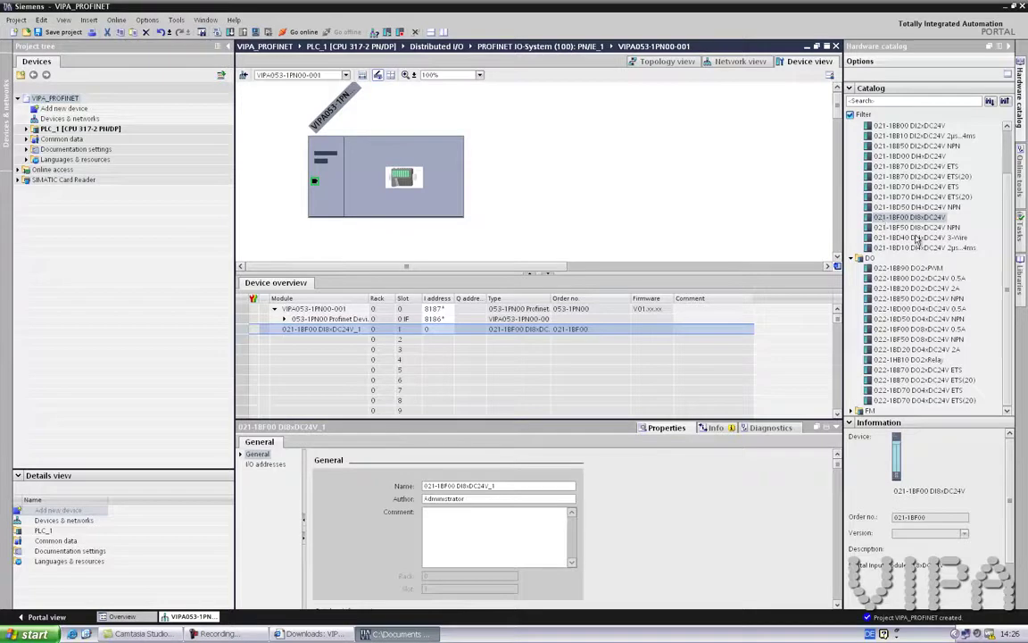
left_click_drag(882, 158, 470, 340)
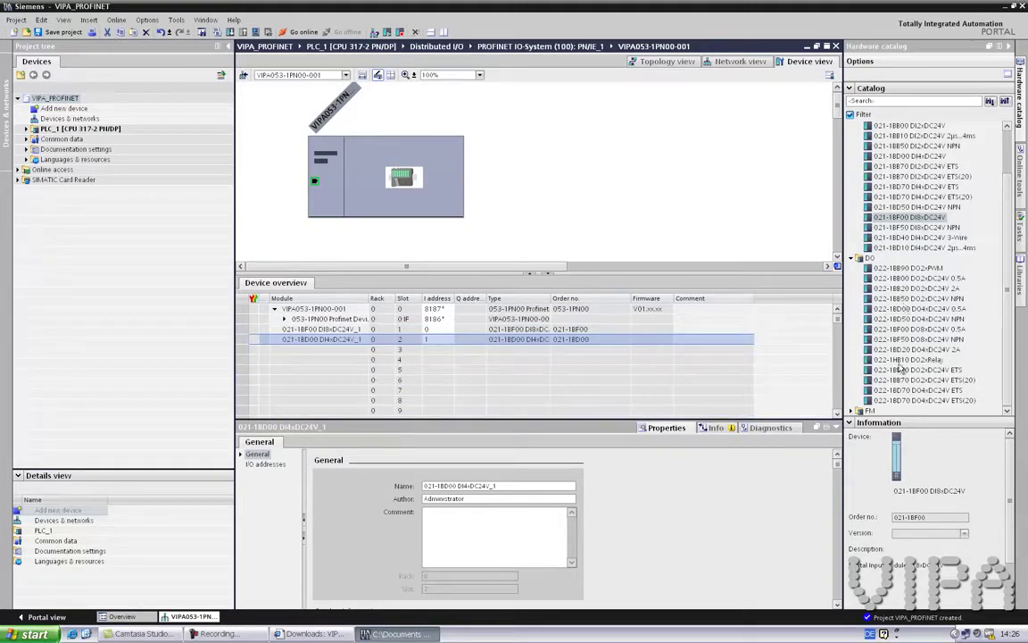
Step: Place the digital output module 022-1BD00 DO4xDC24V 0.5A in slot 3 of the VIPA device
left_click_drag(906, 217, 1024, 305)
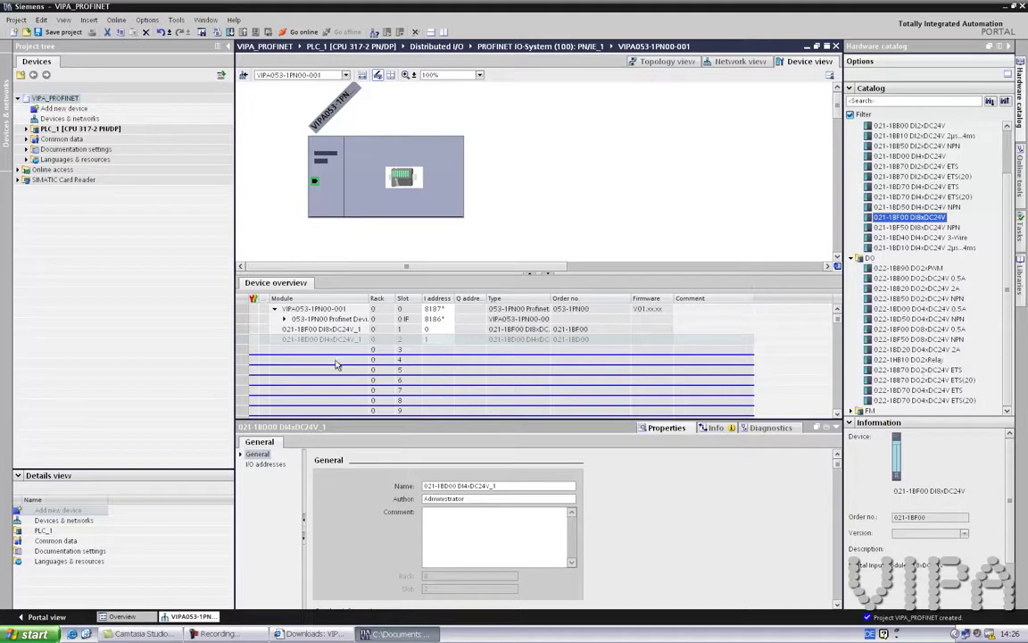
left_click(880, 311)
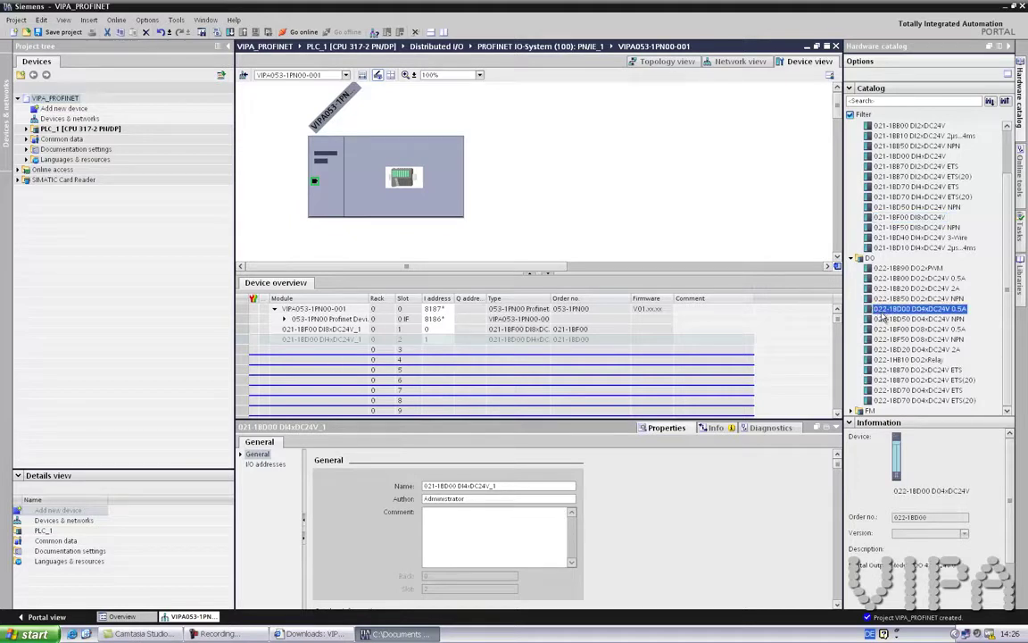
left_click_drag(881, 314, 340, 351)
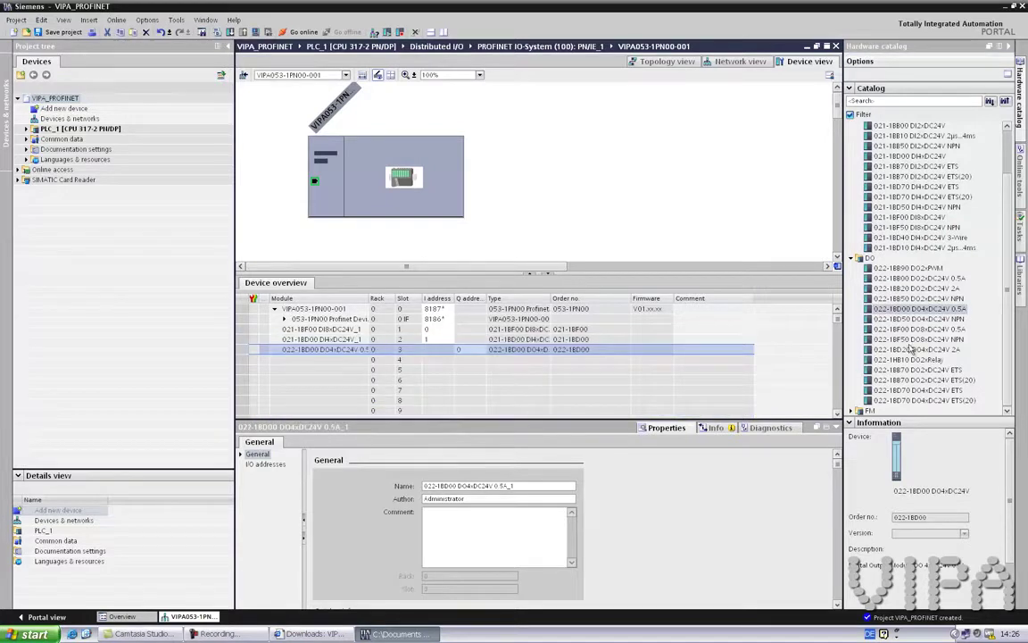
Step: Place the analog modules 031-1BB30 AI2x12Bit U in slot 4 and 032-1BB30 AO2x12Bit U in slot 5 of the VIPA device
left_click(854, 259)
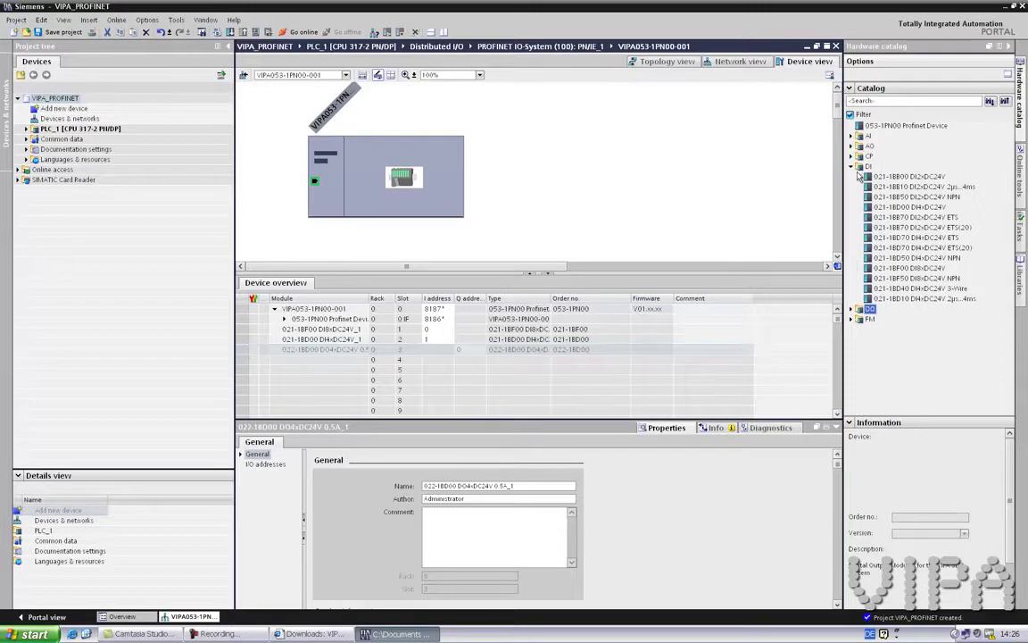
left_click(855, 136)
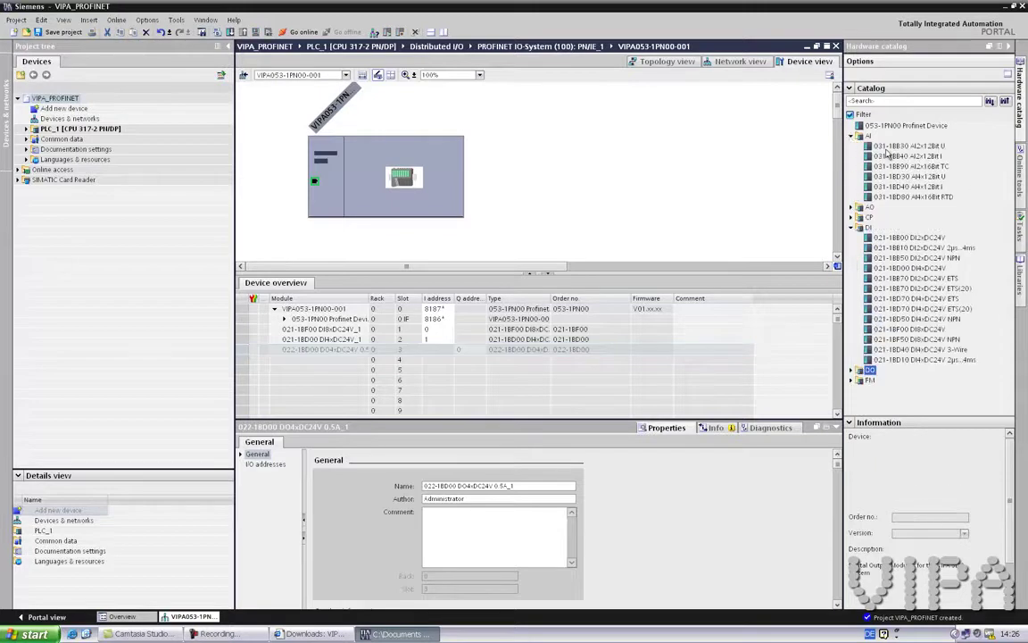
left_click_drag(887, 147, 770, 211)
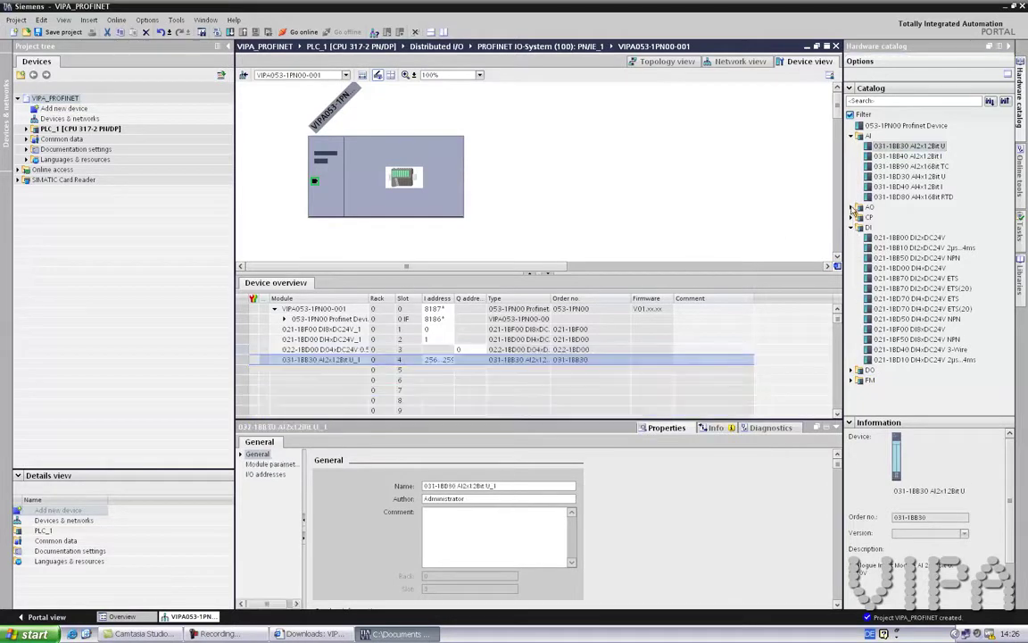
left_click(855, 208)
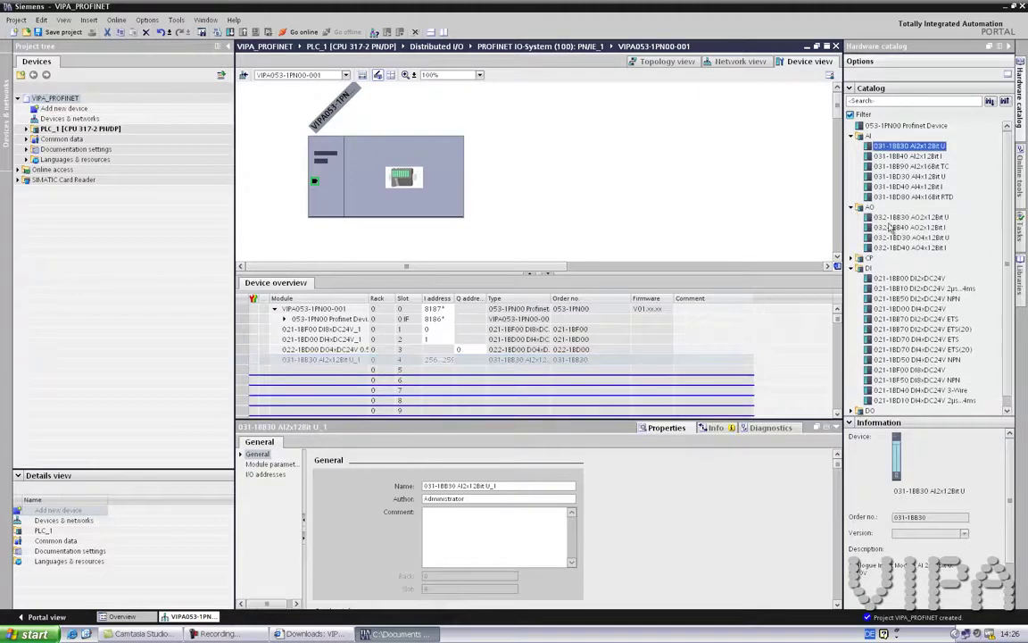
left_click_drag(904, 218, 345, 379)
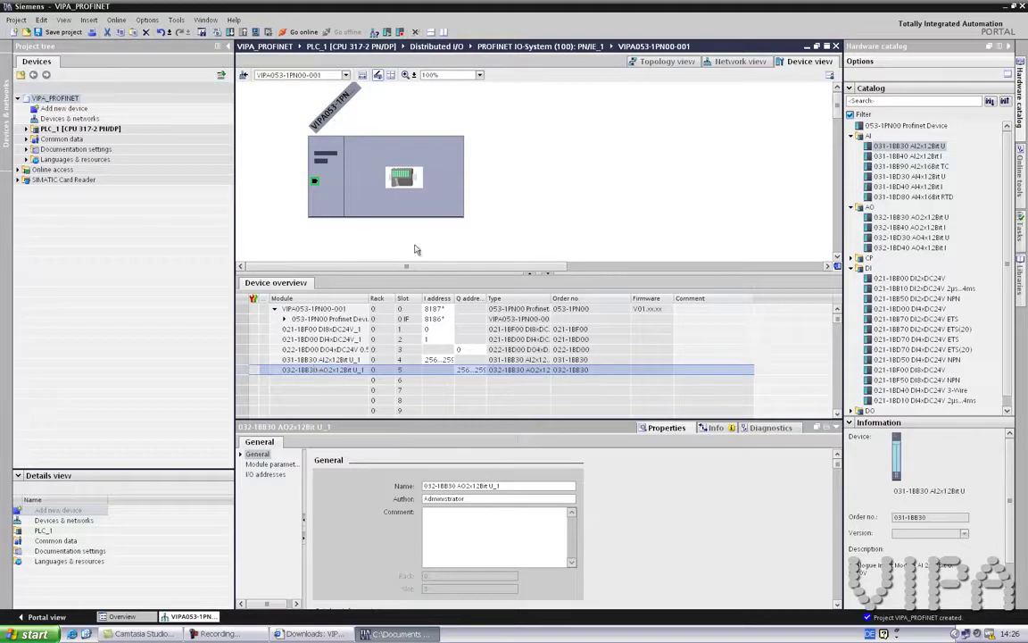
Step: In the network view, check the Ethernet address settings of PLC_1's PROFINET interface and of the VIPA device's interface
left_click(657, 60)
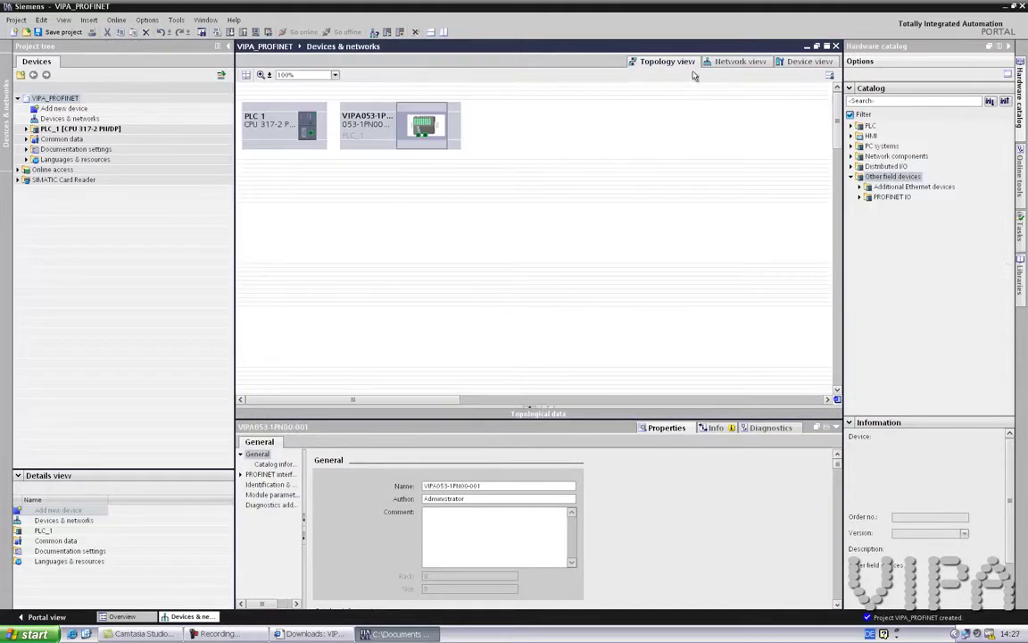
left_click(740, 60)
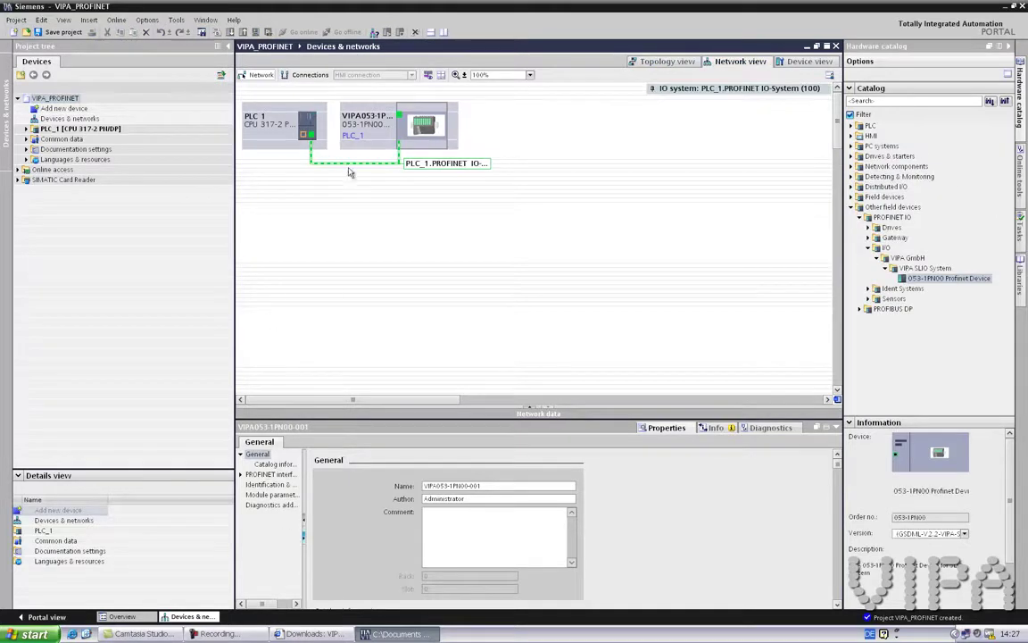
left_click(308, 135)
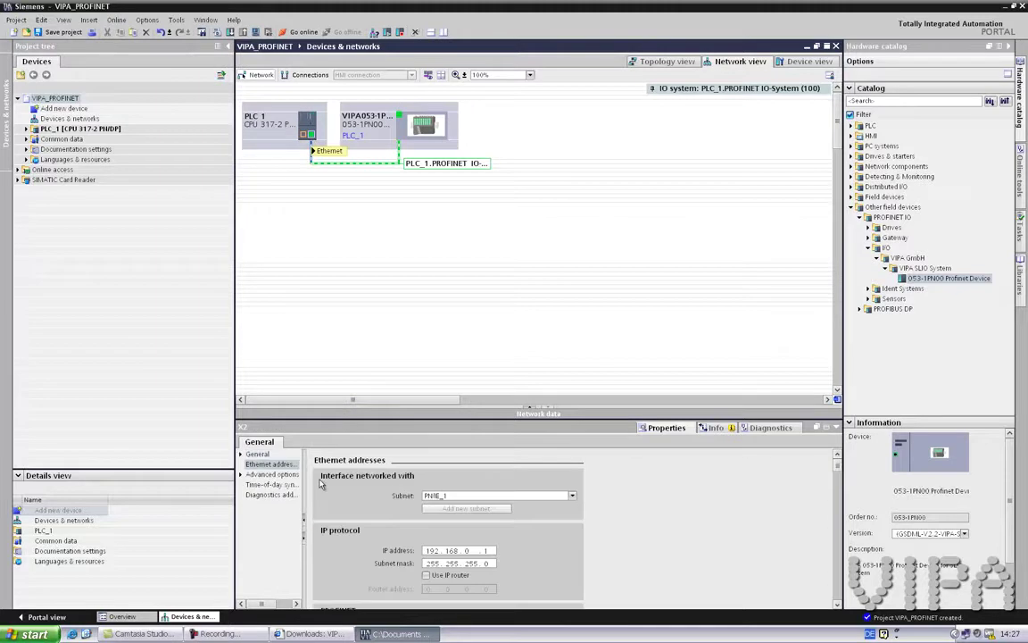
left_click(400, 114)
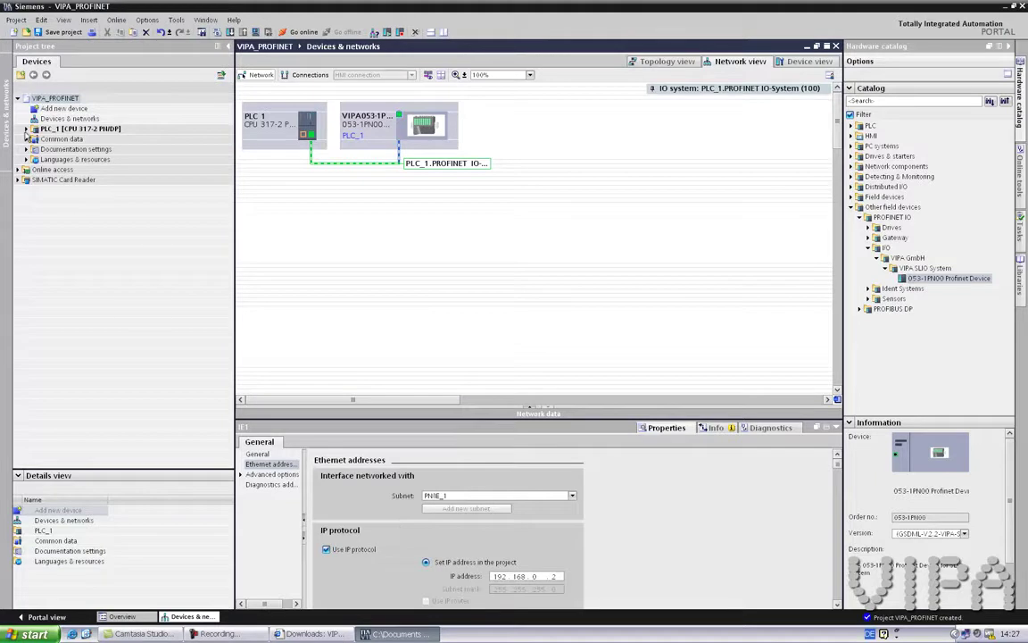
Step: Open the program block Main [OB1] of PLC_1 and switch its programming language to STL
left_click(27, 129)
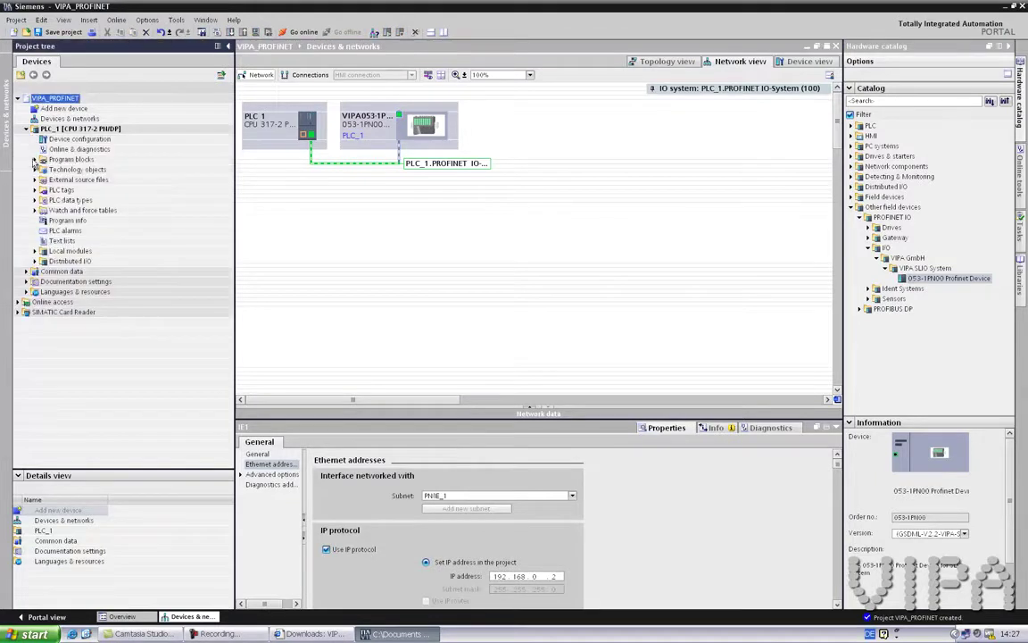
left_click(34, 160)
left_click(67, 180)
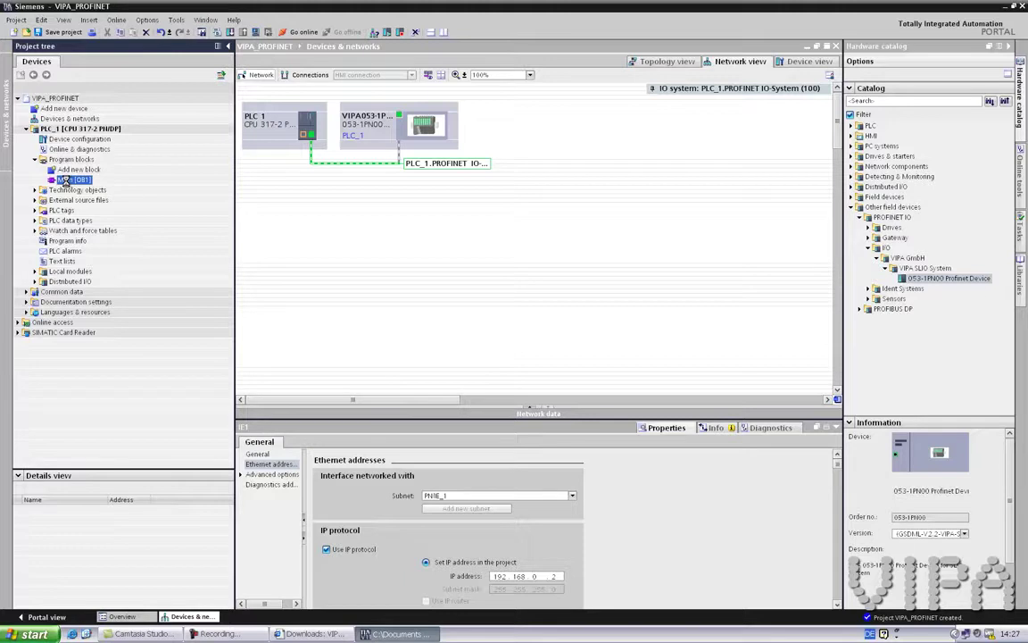
double_click(64, 180)
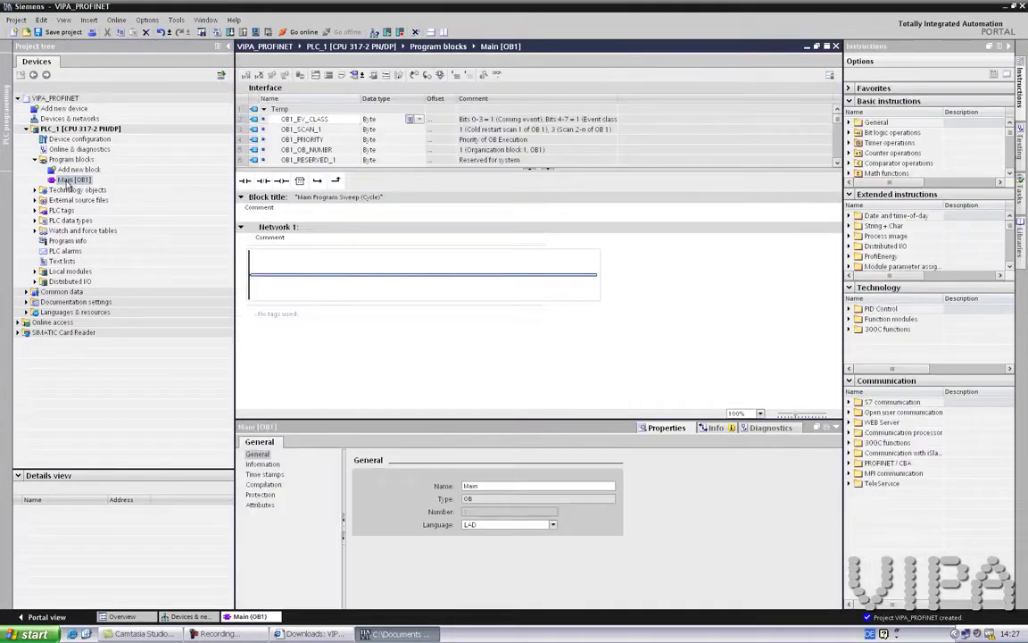
right_click(67, 184)
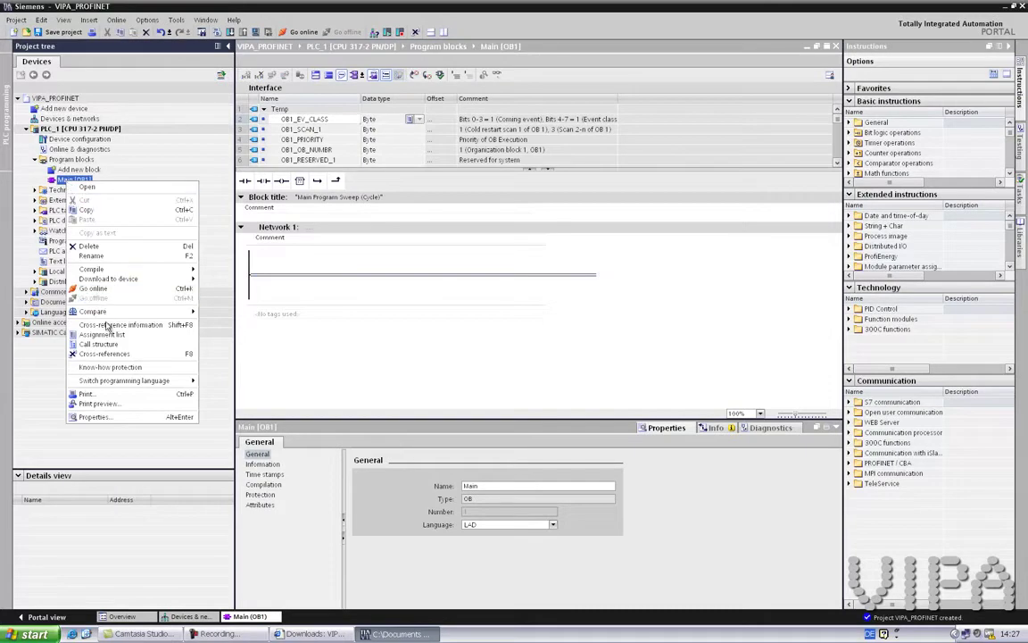
mouse_move(118, 384)
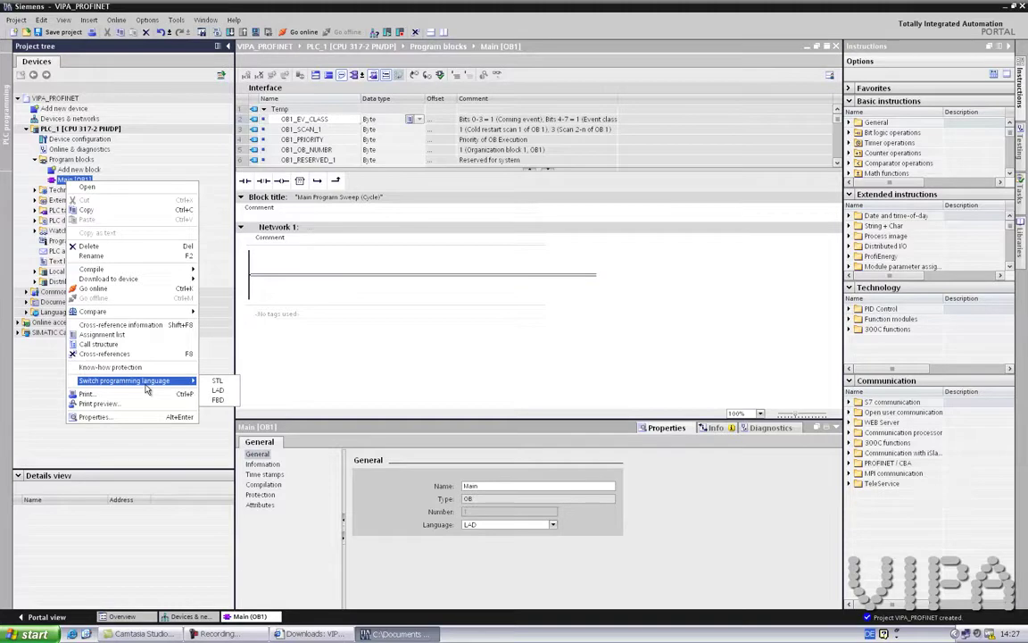
left_click(217, 381)
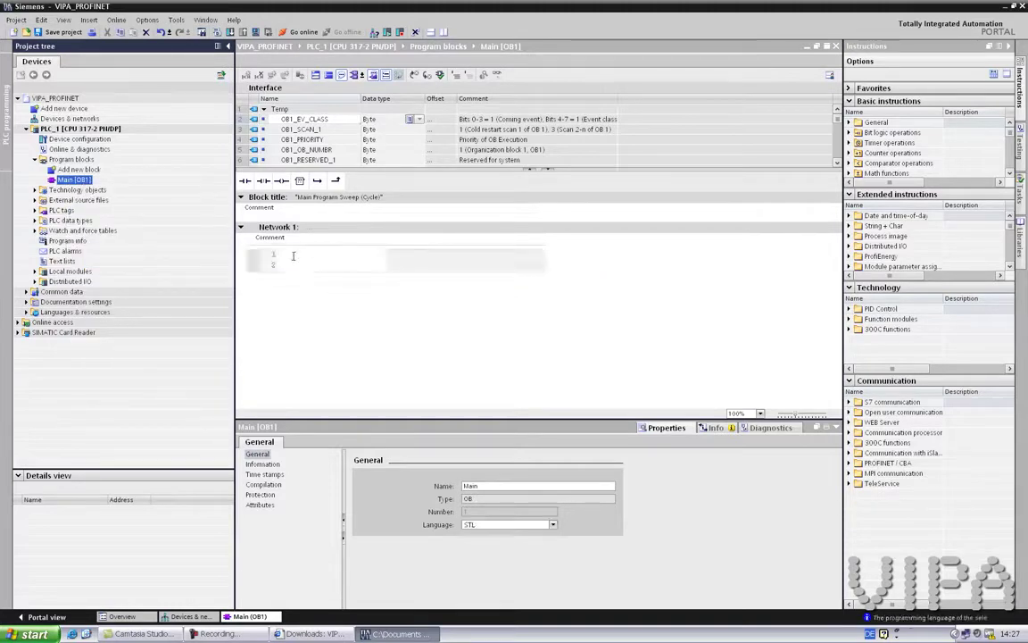
Step: In Network 1 of Main [OB1], enter the STL statements that load output byte QB0 and add 1
left_click(293, 256)
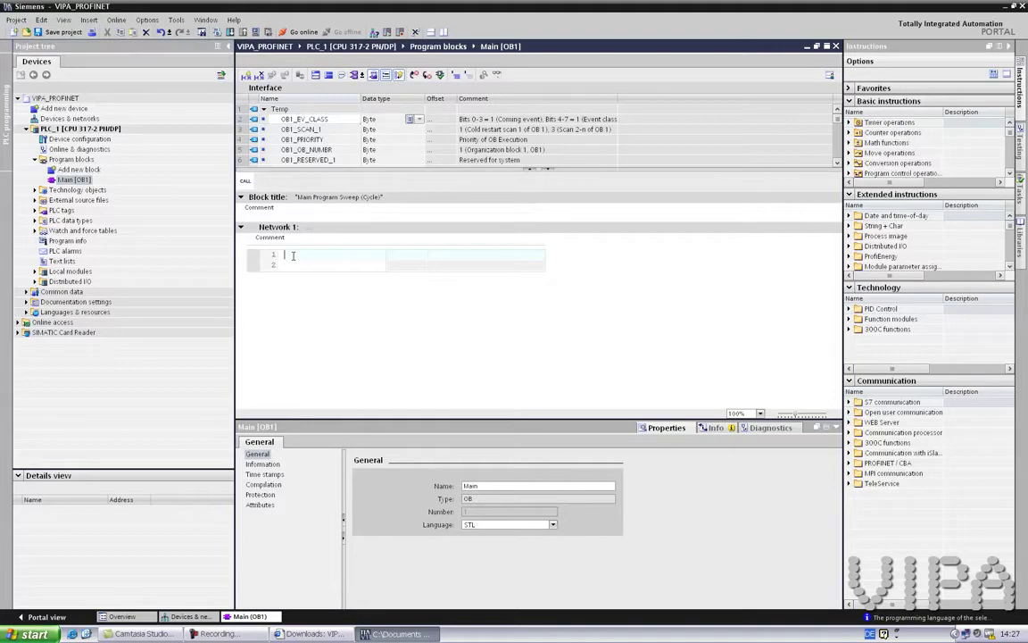
type("L AB")
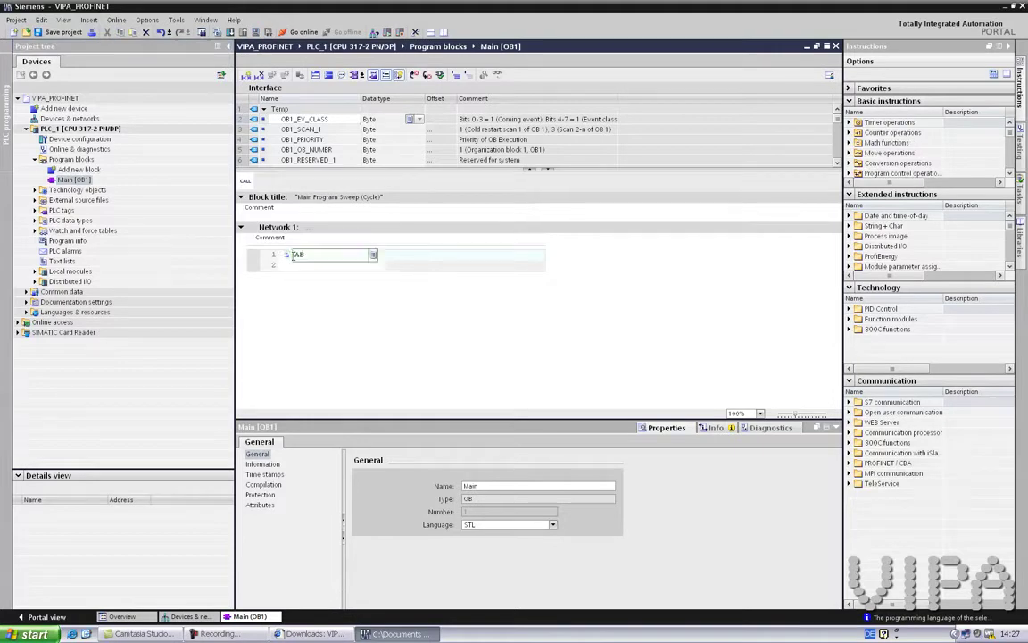
type("0")
key("Return")
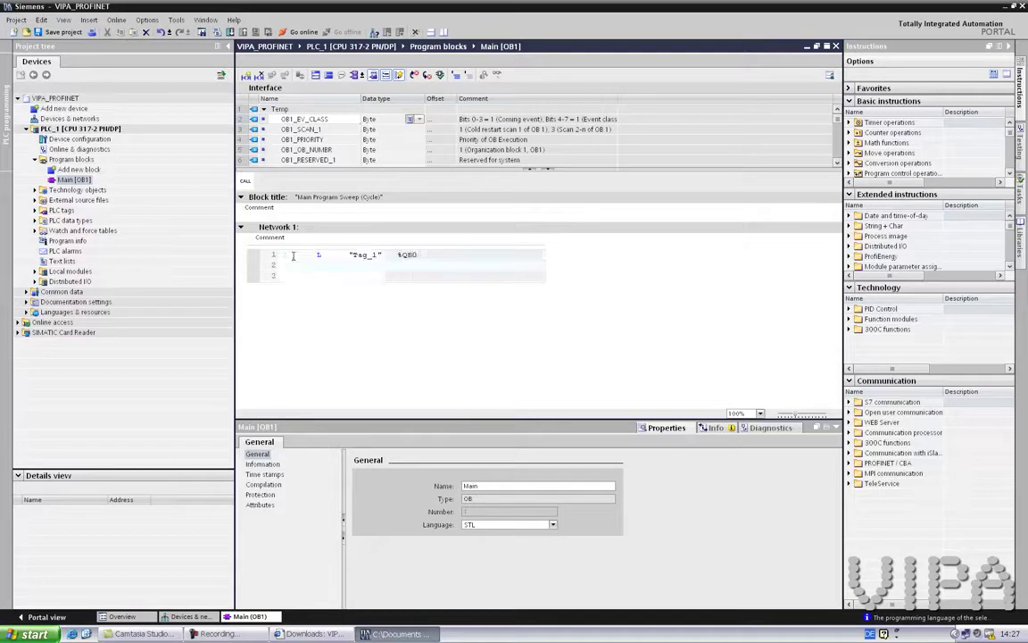
type("+ 1")
key("Return")
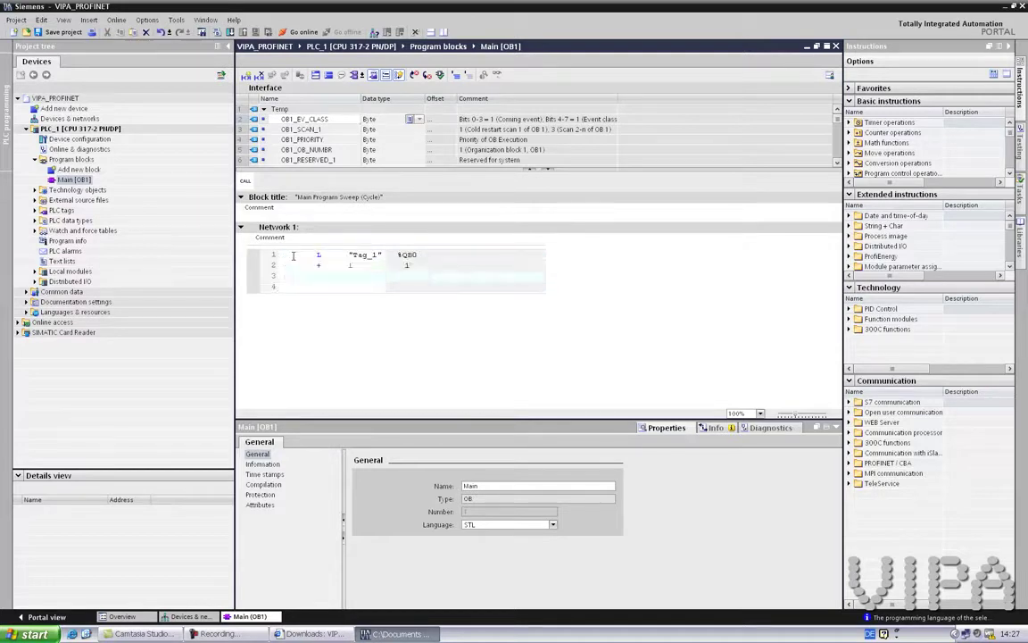
Step: Enter a third STL statement in Network 1 that transfers the result to QB0, correcting the operand's syntax
type("T AB 0")
left_click(317, 288)
left_click(374, 277)
mouse_move(370, 277)
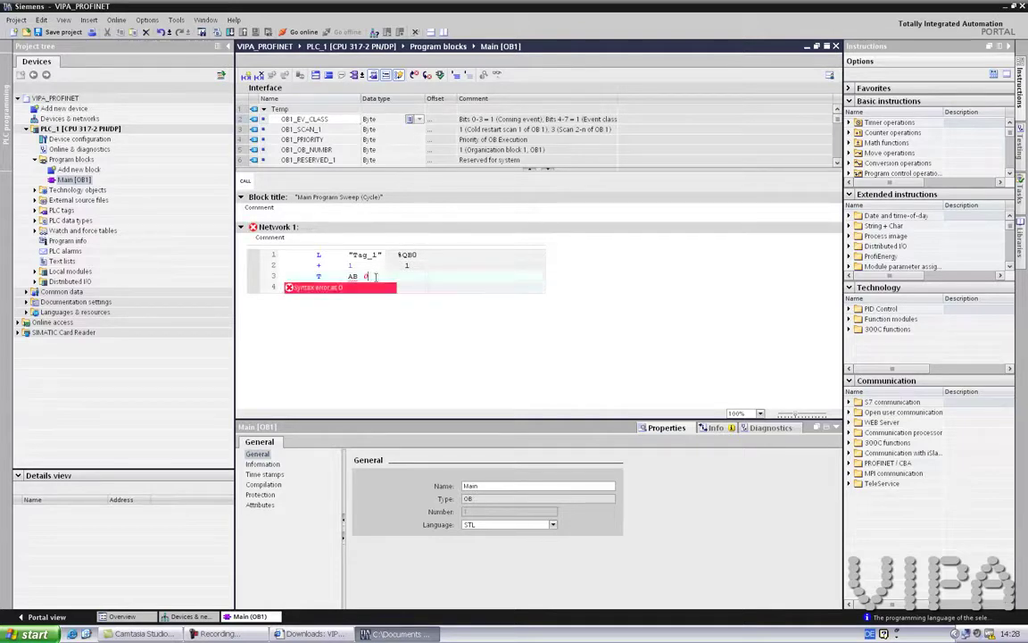
key("BackSpace")
key("BackSpace")
key("BackSpace")
key("BackSpace")
type("QB0")
key("Return")
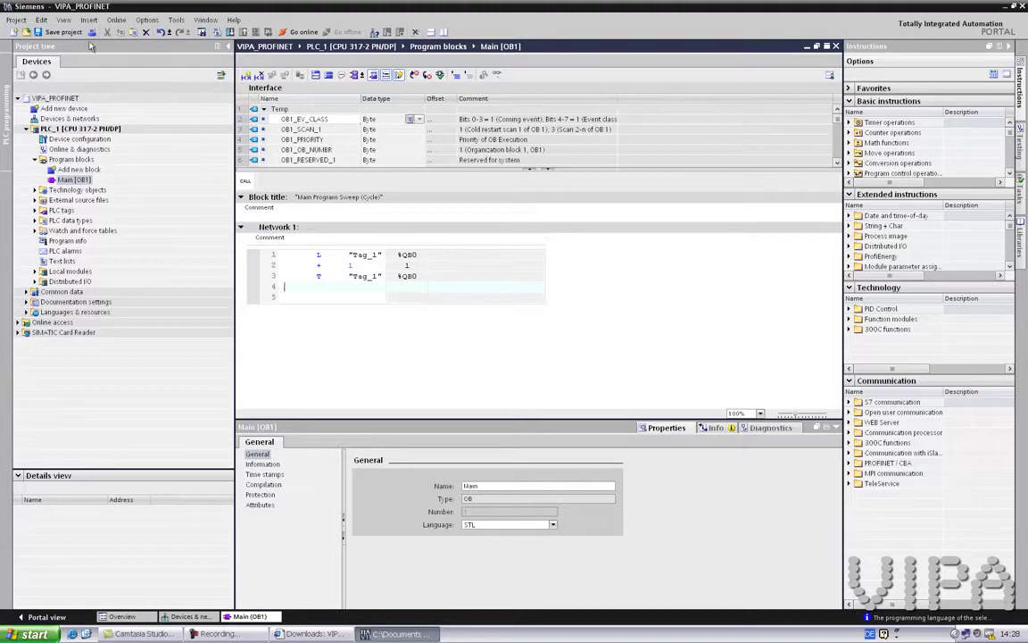
Step: Save the project and set up the extended download to PLC_1 with interface type PN/IE and connection to subnet (local) PN/IE
left_click(44, 34)
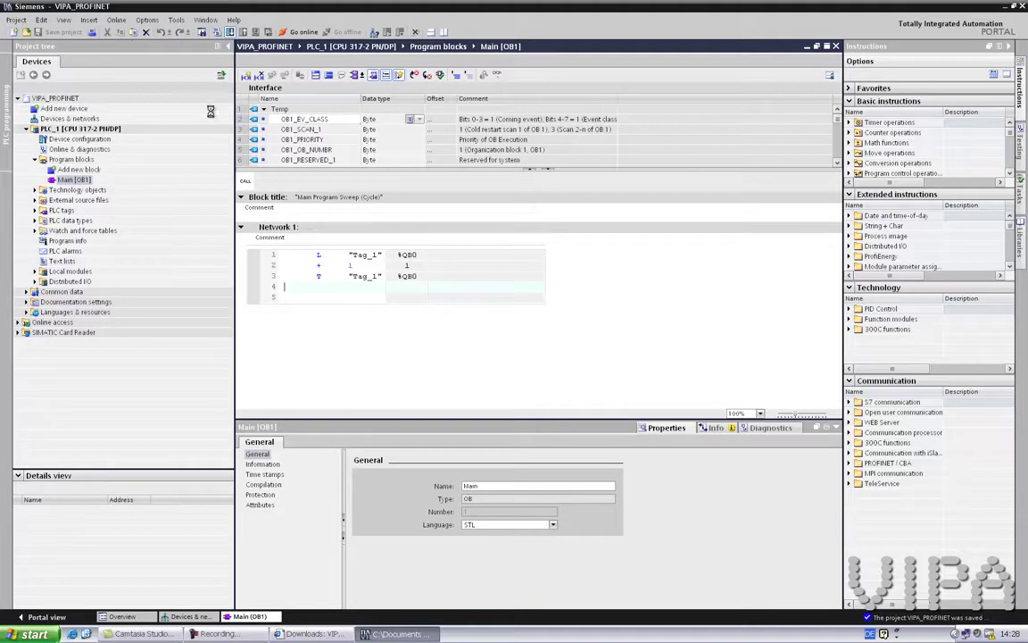
key("ctrl+l")
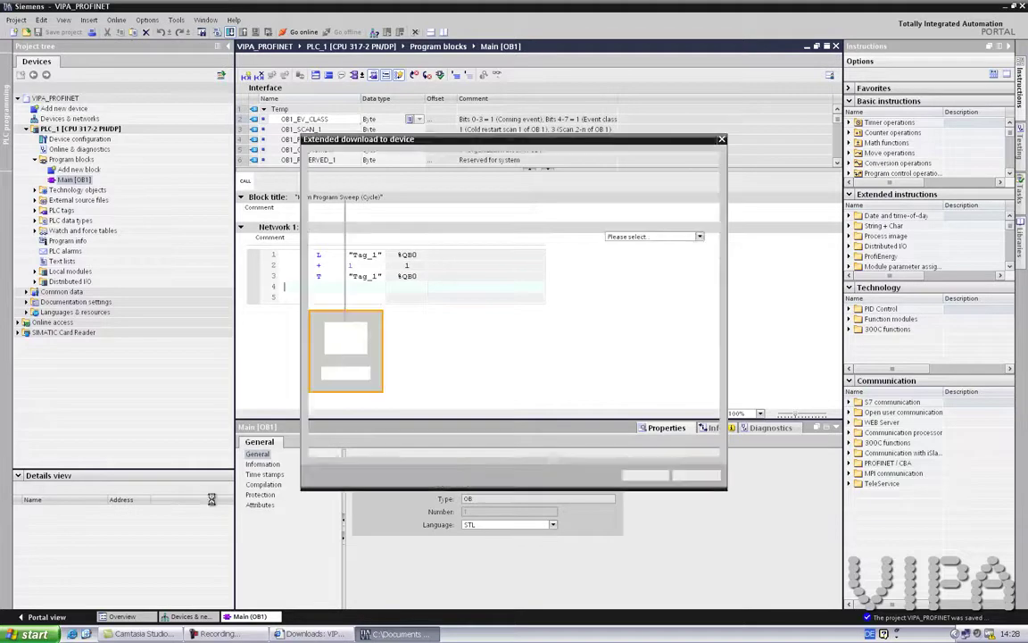
left_click(660, 236)
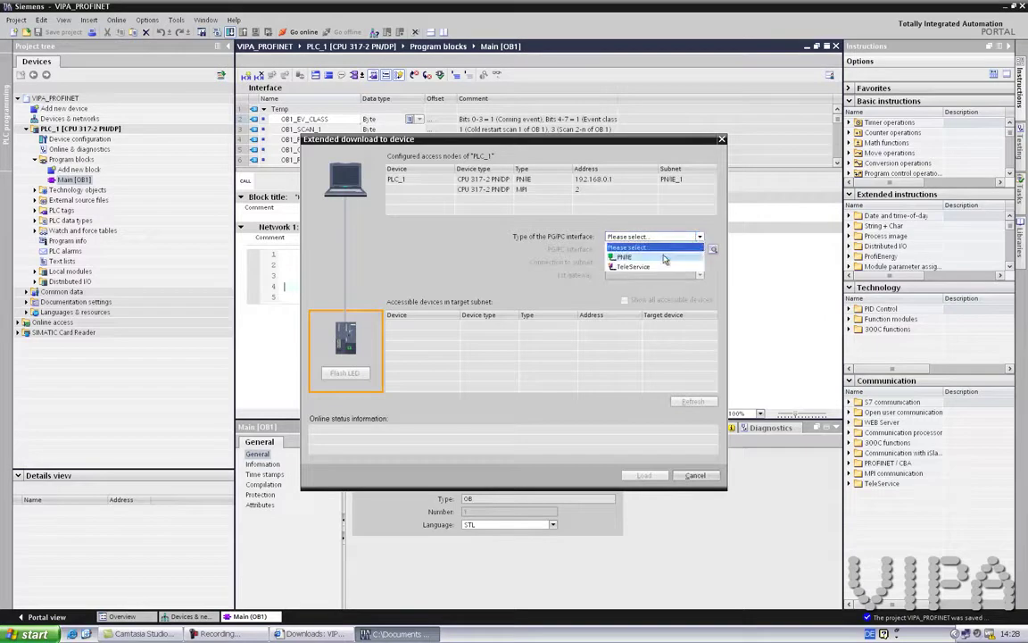
left_click(665, 258)
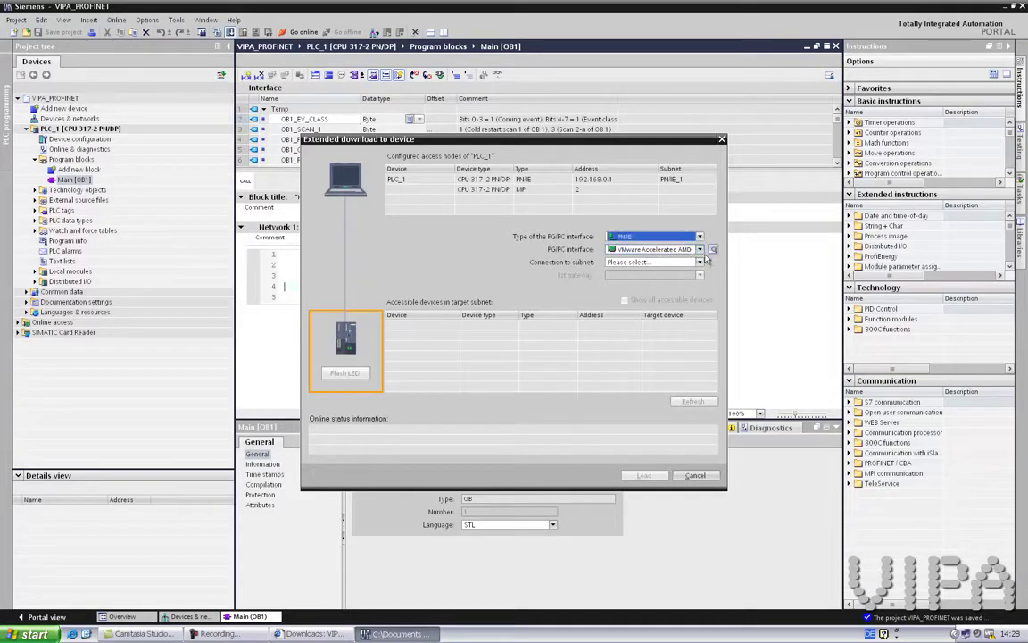
left_click(700, 261)
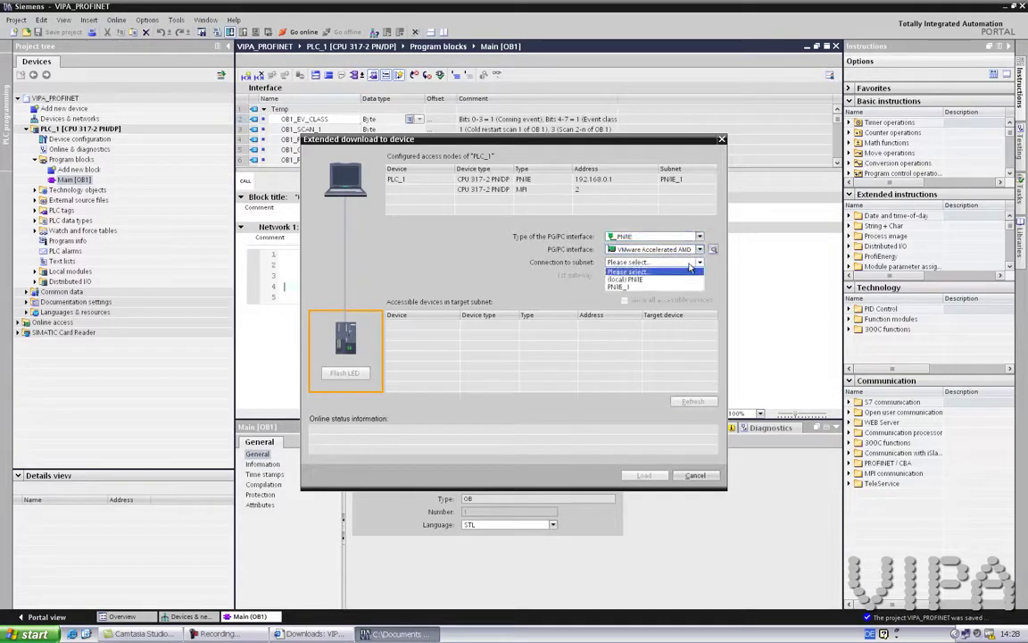
left_click(643, 285)
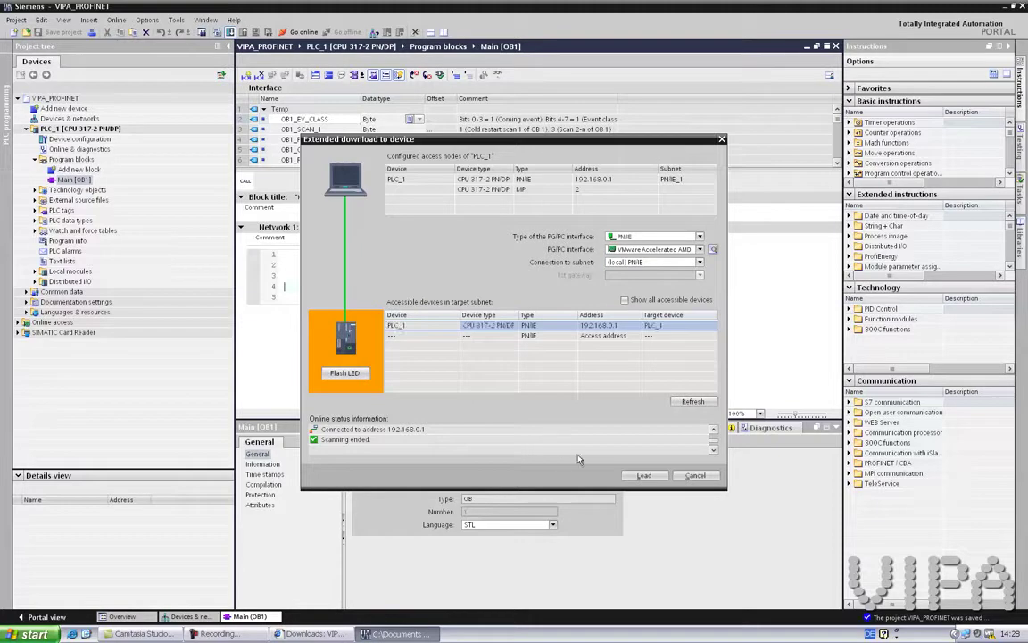
Step: Load Main [OB1] into PLC_1, overwriting the online block, and finish the download
left_click(636, 479)
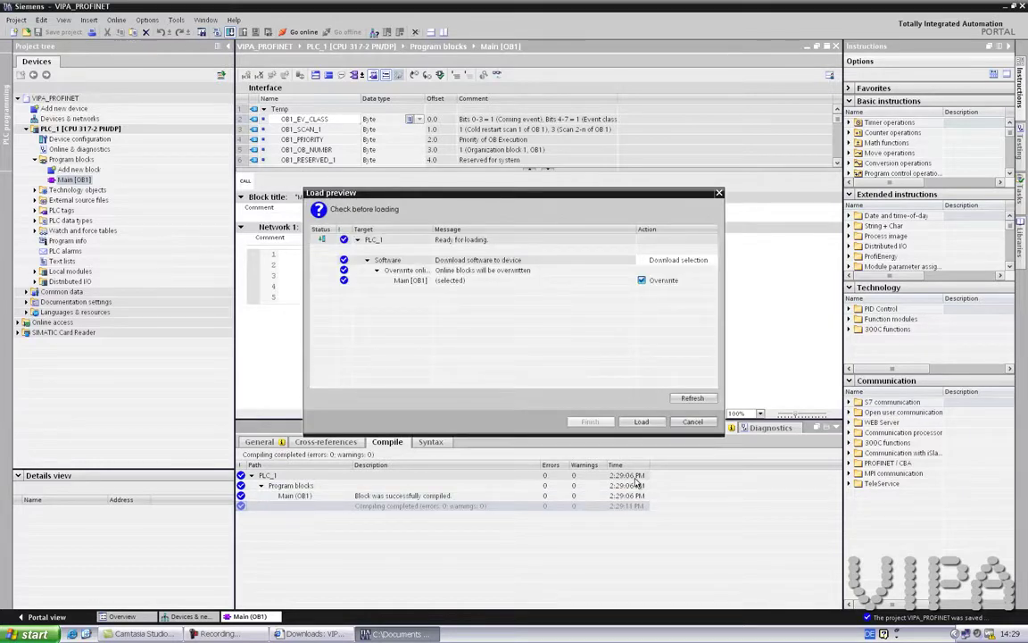
left_click(636, 424)
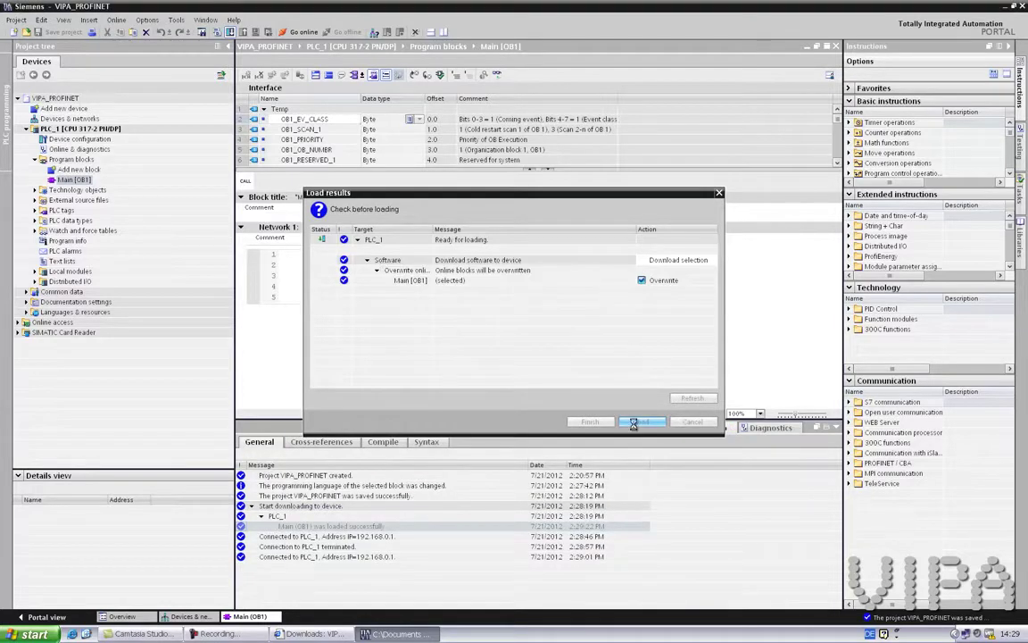
key("Return")
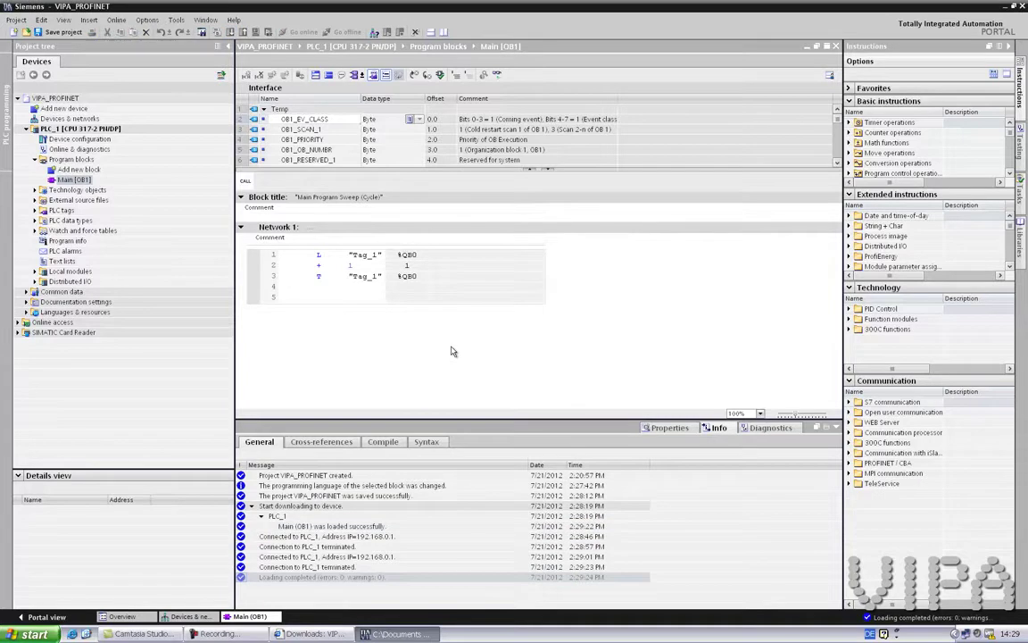
Step: Add a new watch table to PLC_1's watch and force tables
left_click(57, 232)
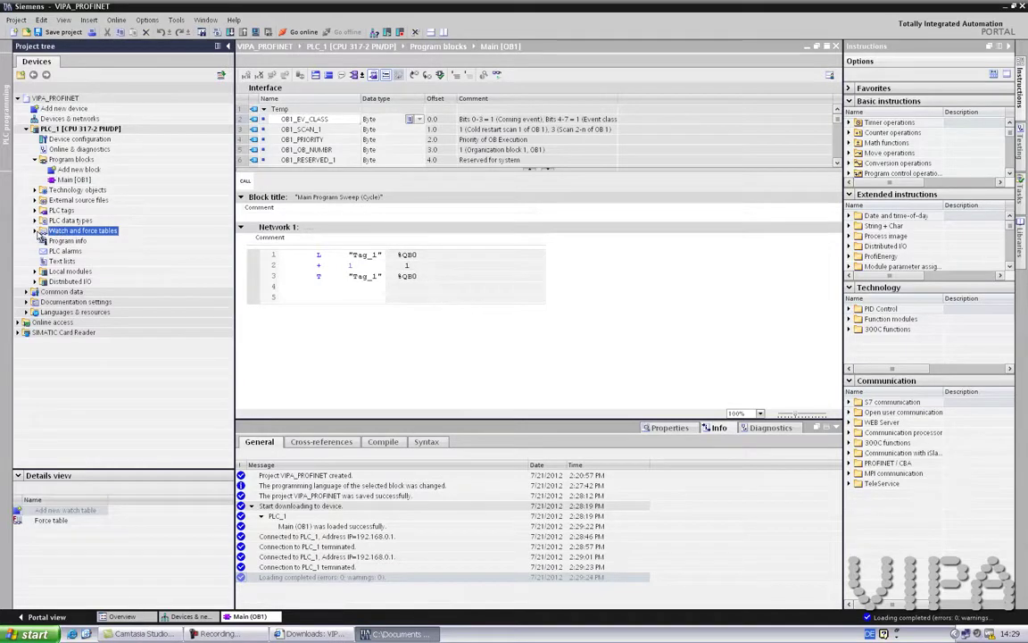
left_click(38, 231)
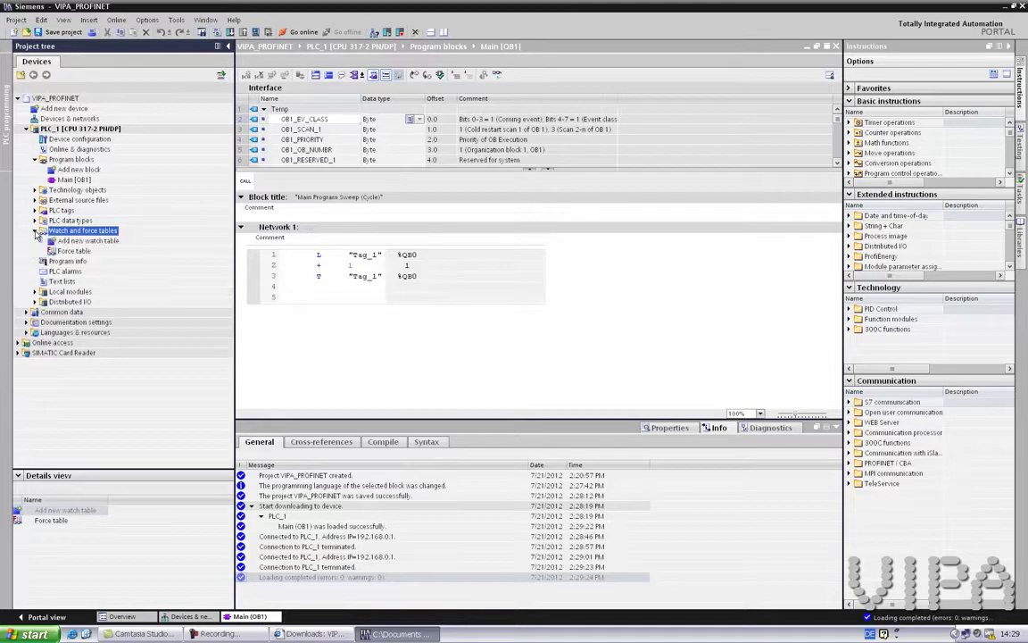
left_click(90, 241)
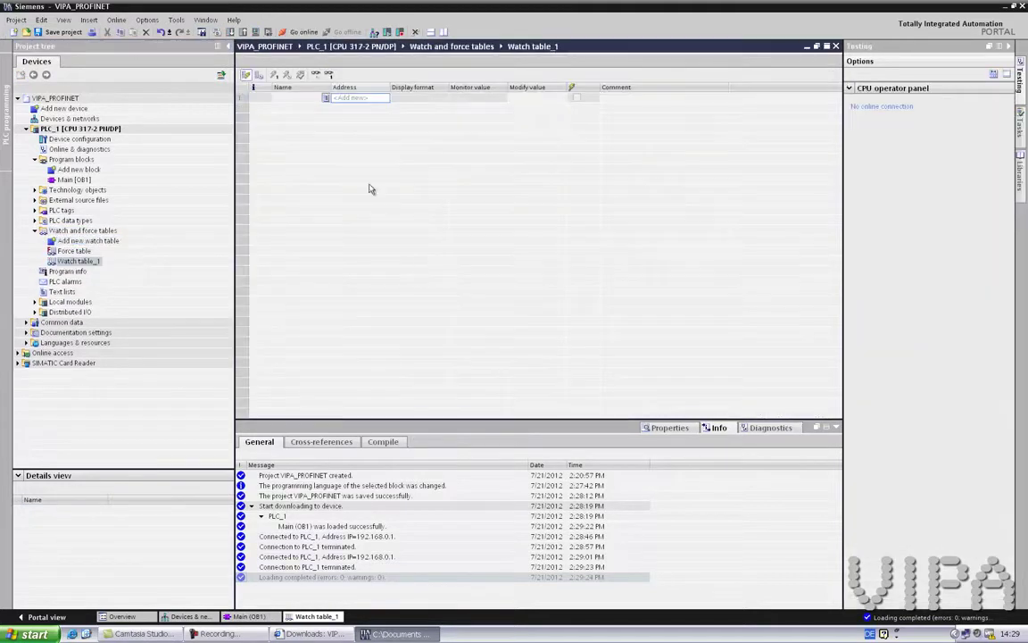
Step: Enter the address %QB0 in the watch table's first row and start monitoring its value online
left_click(344, 98)
type("%QB0")
key("Return")
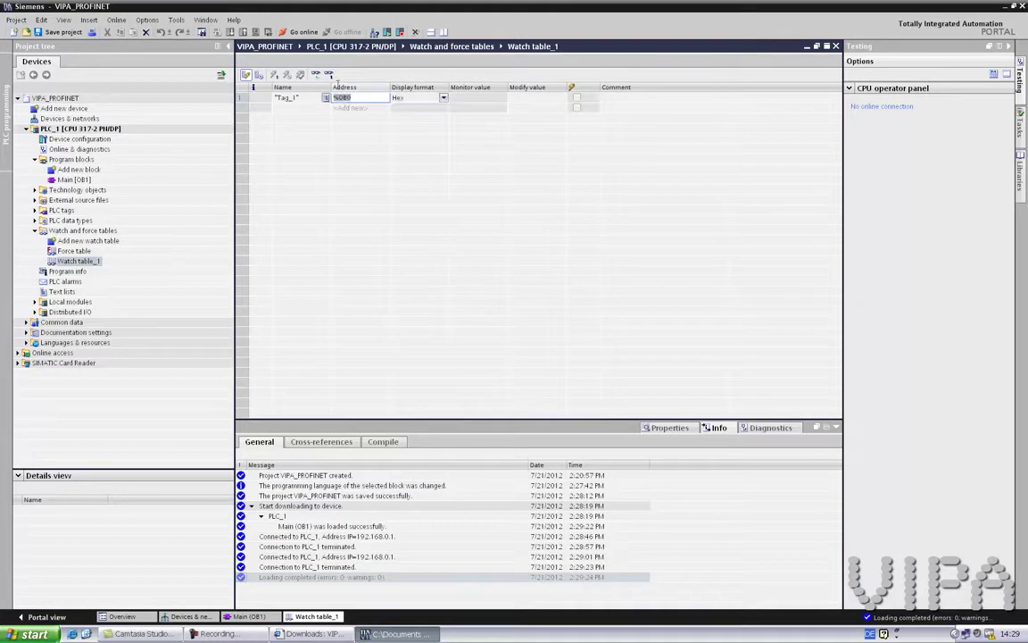
left_click(316, 77)
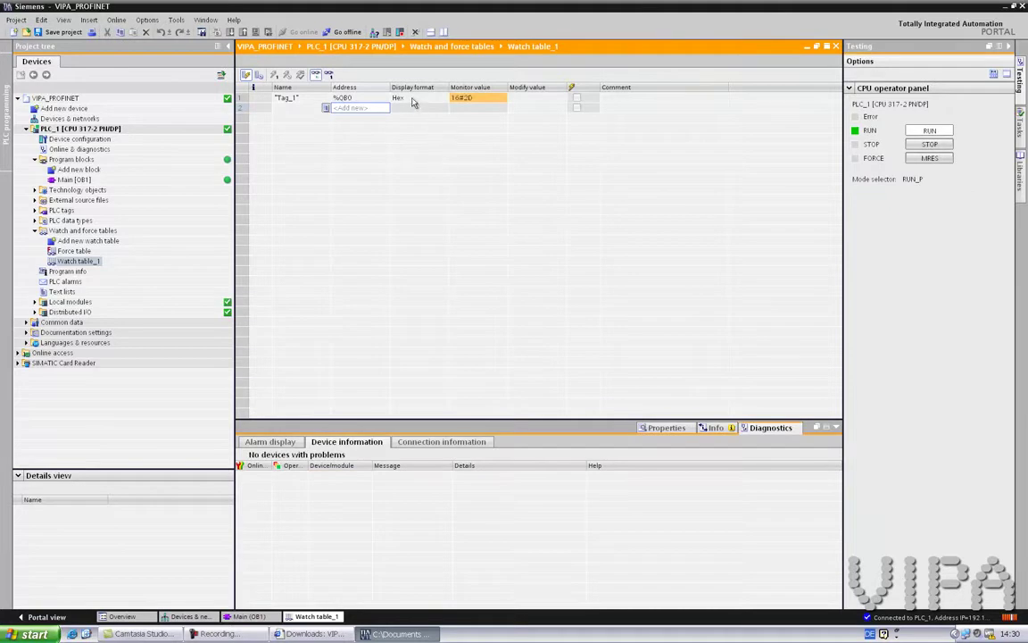
Step: Change the display format of the %QB0 entry in the watch table to DEC_unsigned
right_click(413, 98)
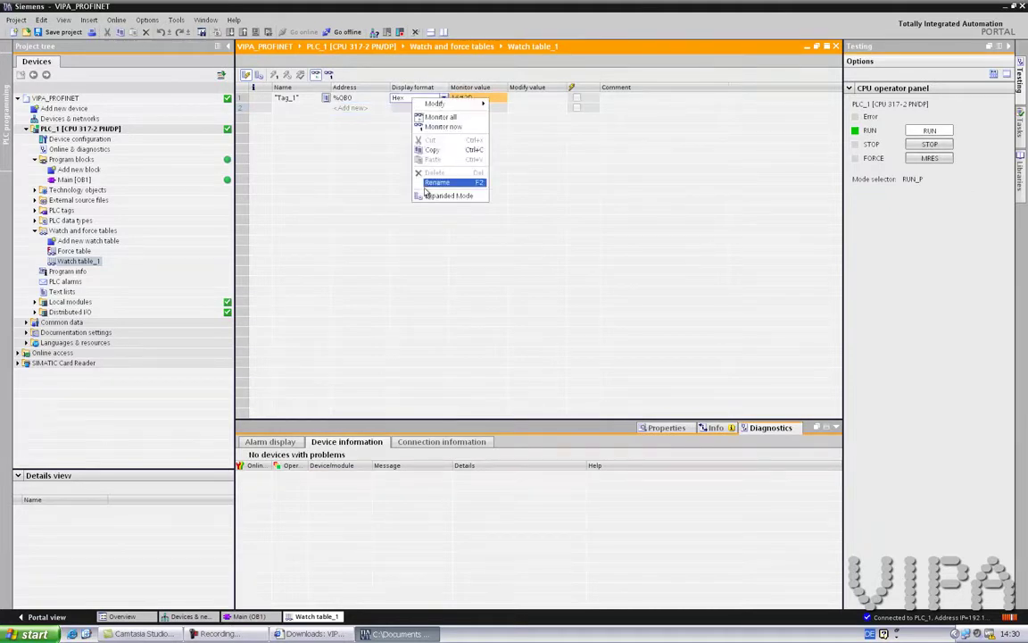
mouse_move(450, 106)
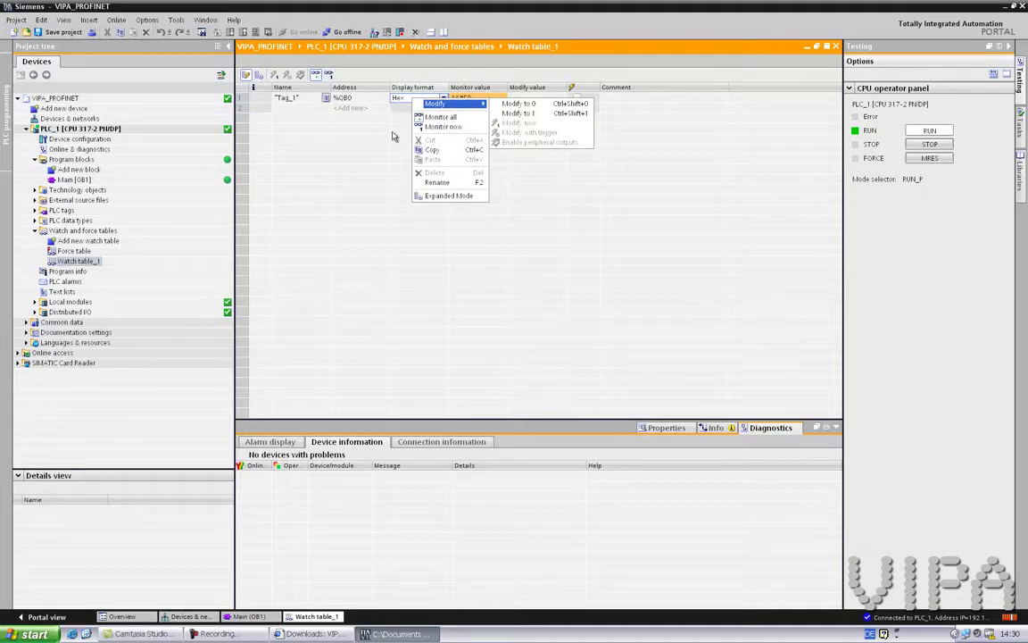
left_click(369, 94)
left_click(407, 100)
left_click(425, 149)
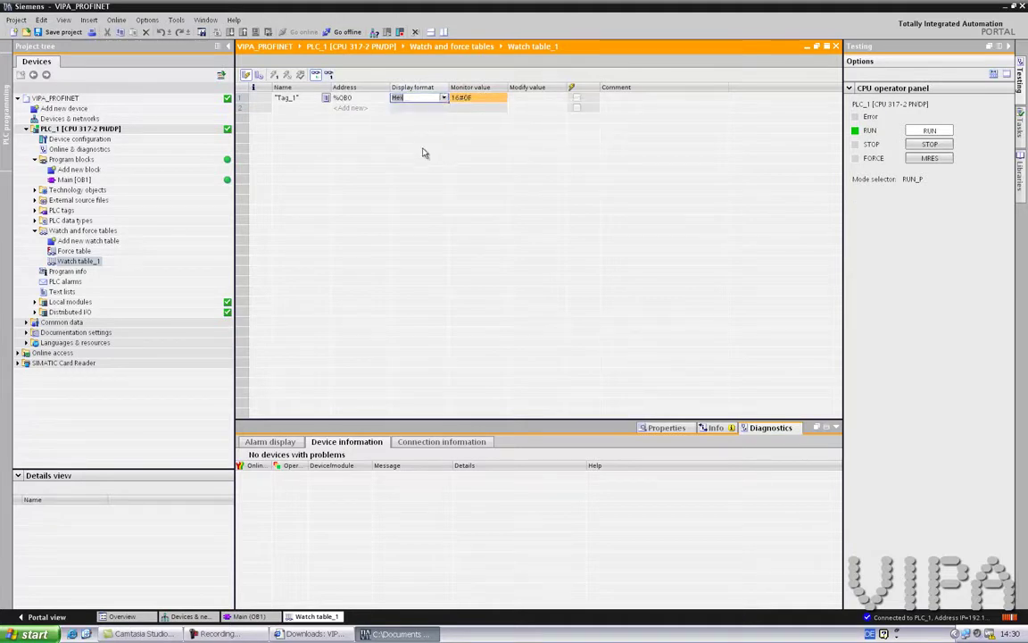
left_click(443, 96)
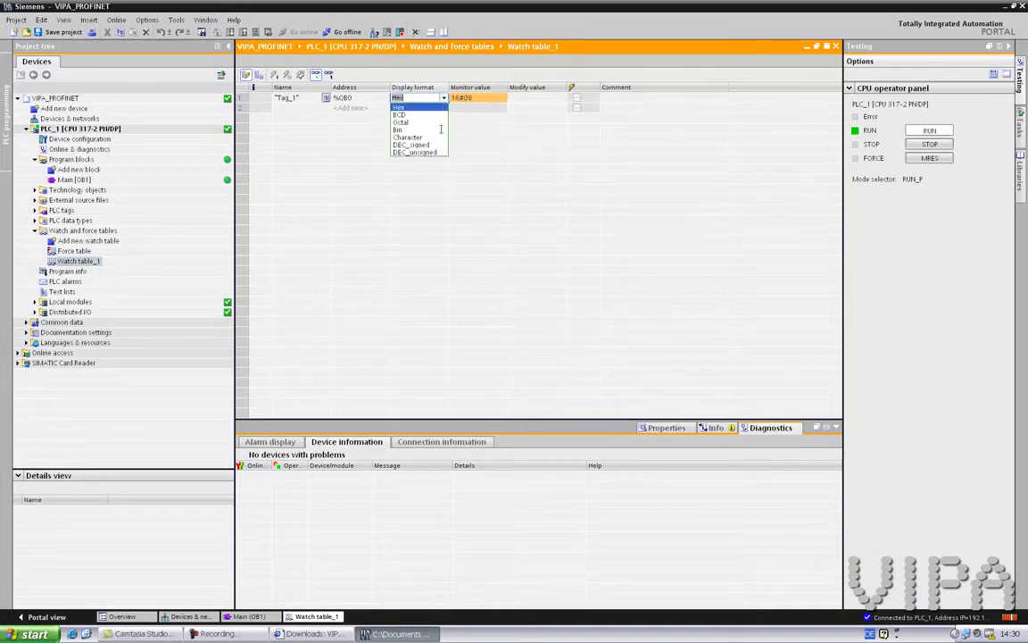
left_click(432, 153)
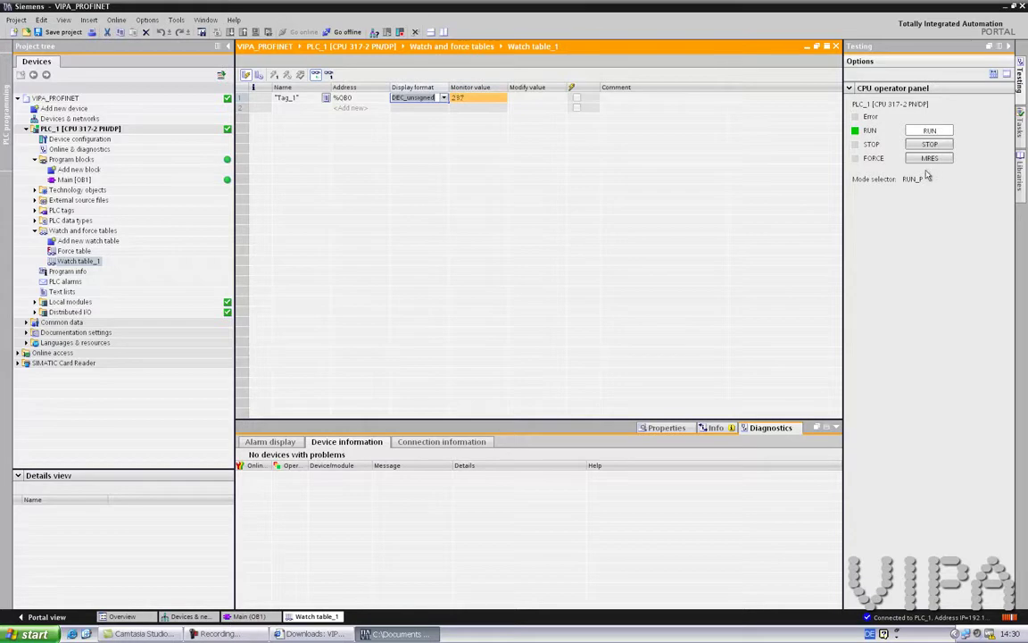
Step: View PLC_1's general module information in the online diagnostics and end the online connection to the PLC
double_click(72, 149)
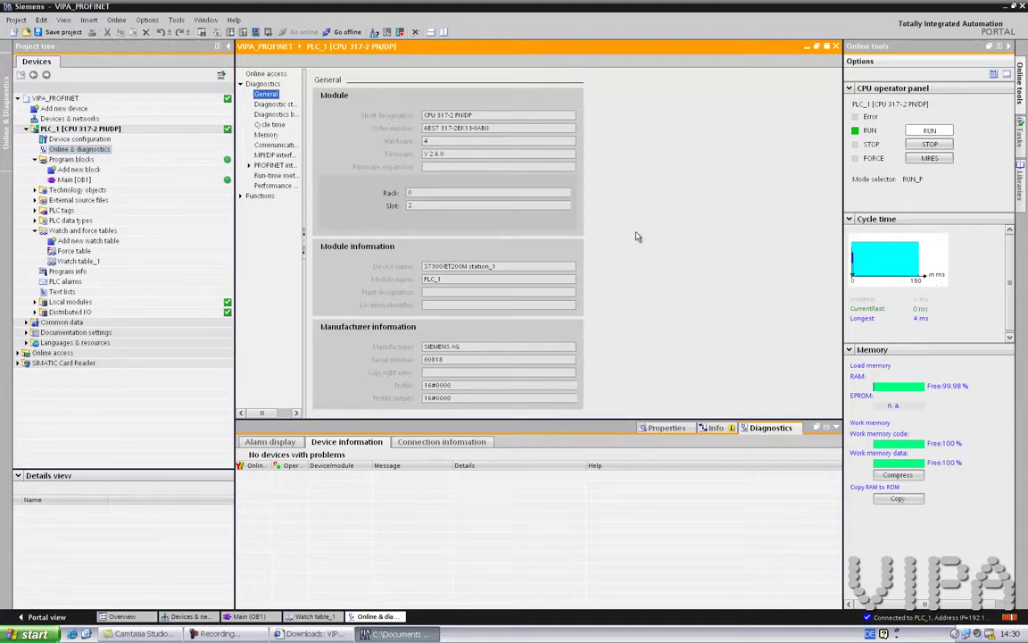
left_click(344, 32)
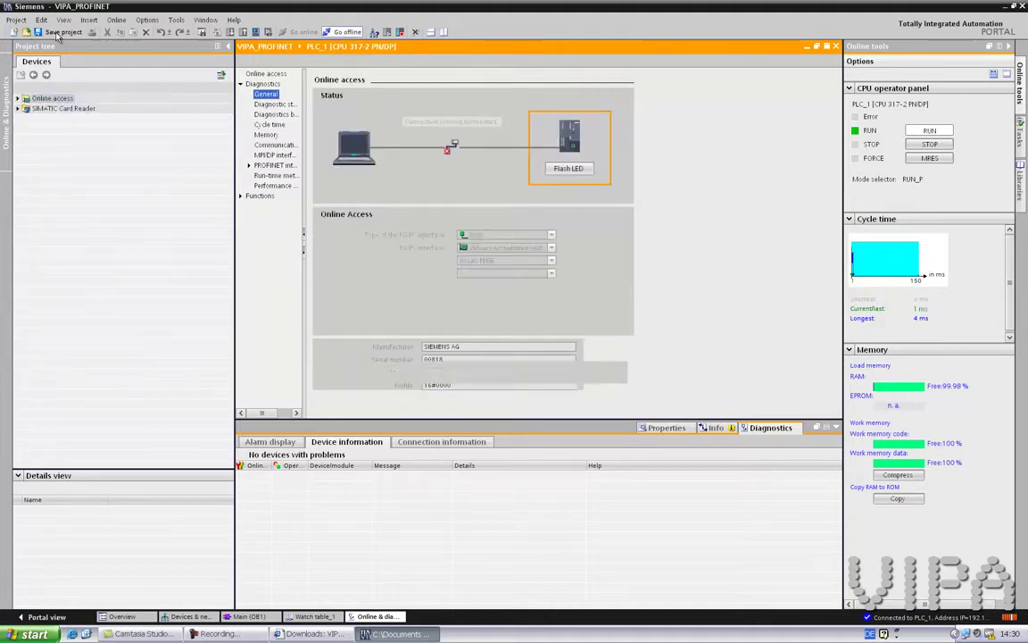
Step: Save the VIPA_PROFINET project and close TIA Portal
left_click(58, 33)
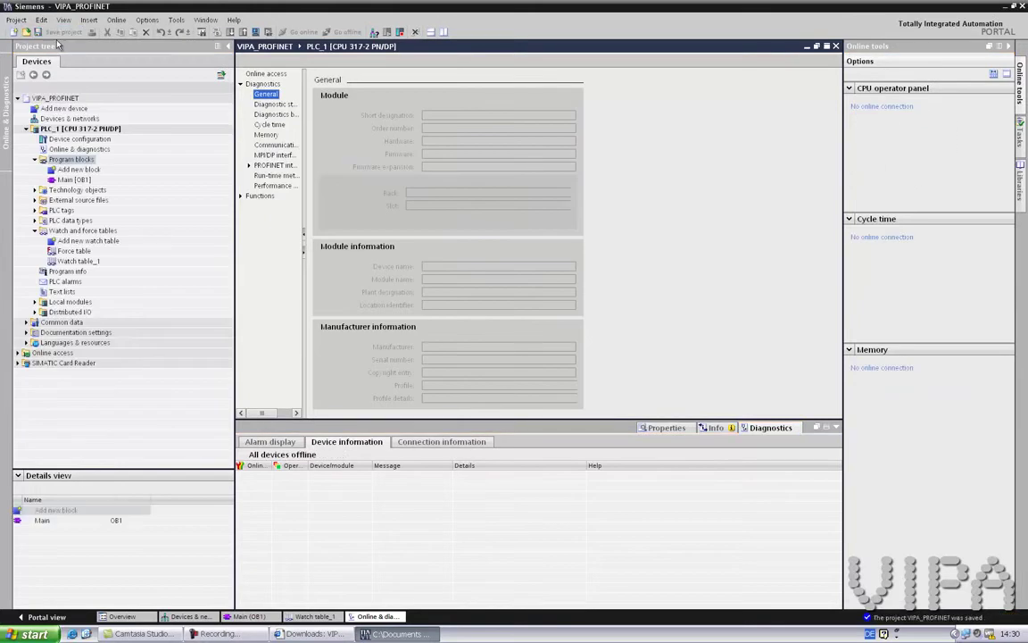
left_click(1023, 7)
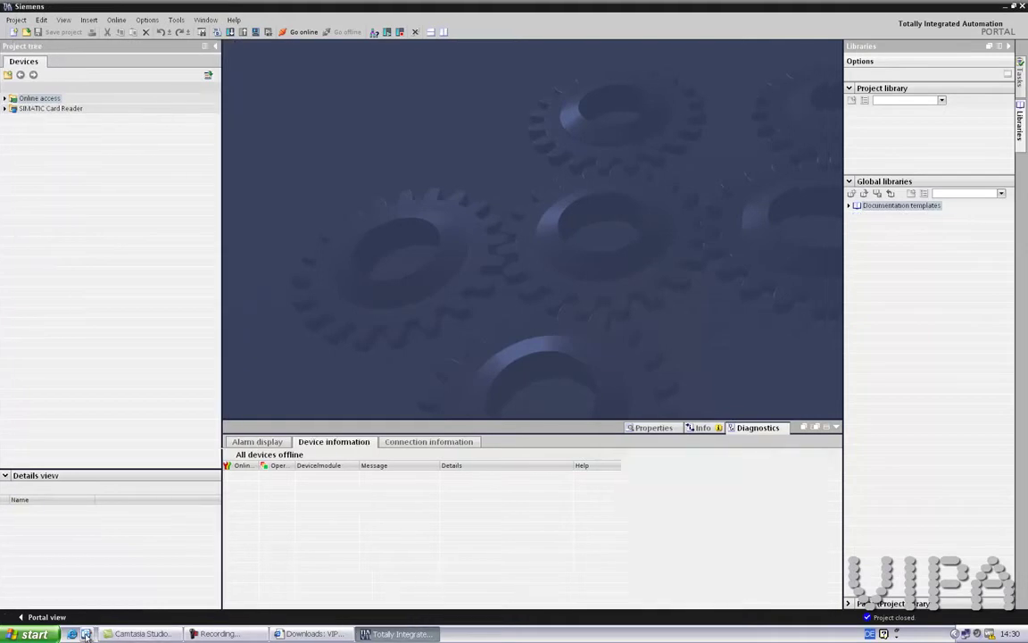
key("alt+F4")
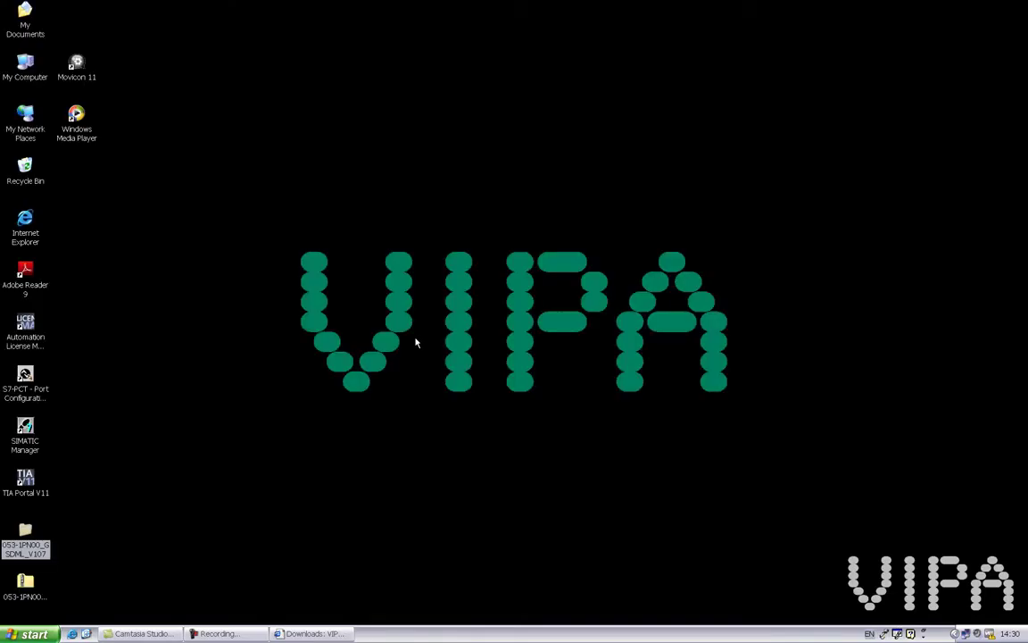